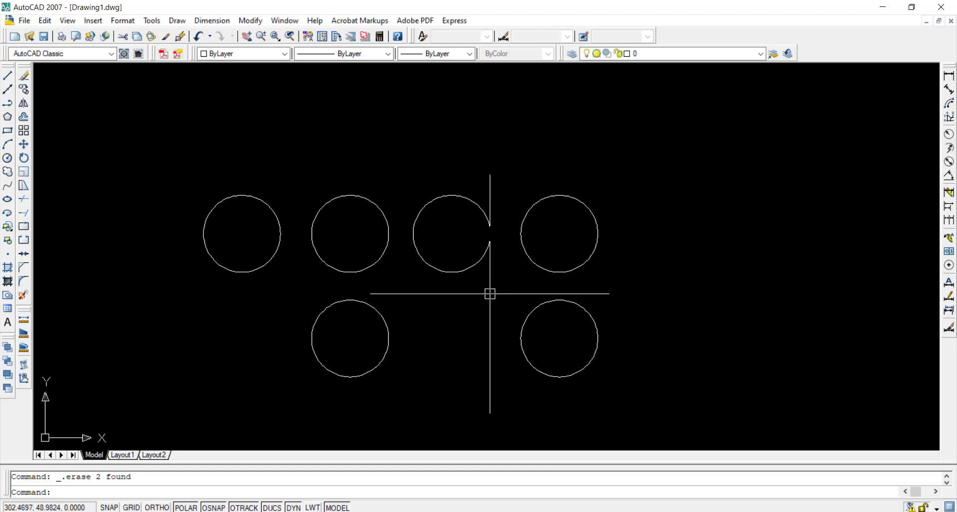
Step: Change the colour of the first circle in the upper row to Red
{"action": "middle_click_drag", "start_coordinate": [443, 295], "coordinate": [445, 269]}
{"action": "middle_click_drag", "start_coordinate": [372, 222], "coordinate": [377, 257]}
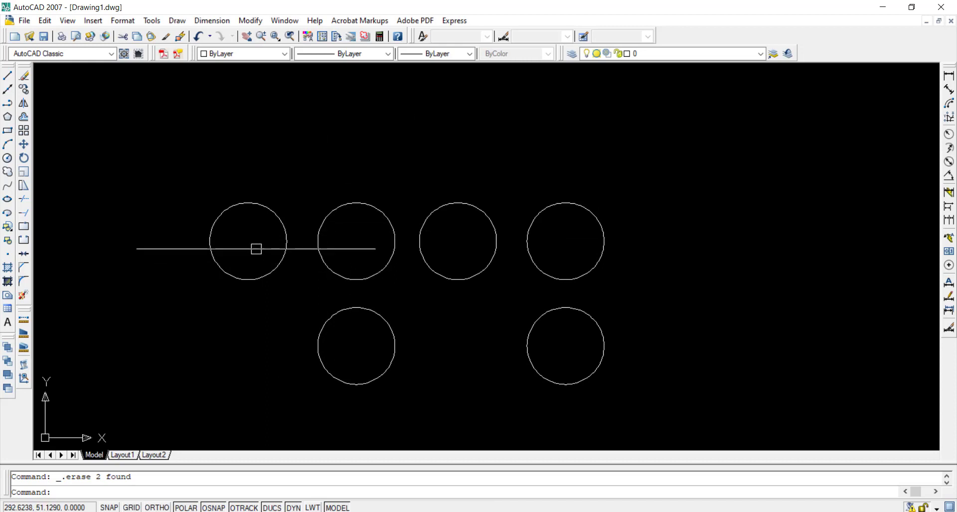
{"action": "left_click", "coordinate": [255, 233]}
{"action": "left_click", "coordinate": [212, 175]}
{"action": "left_click", "coordinate": [284, 53]}
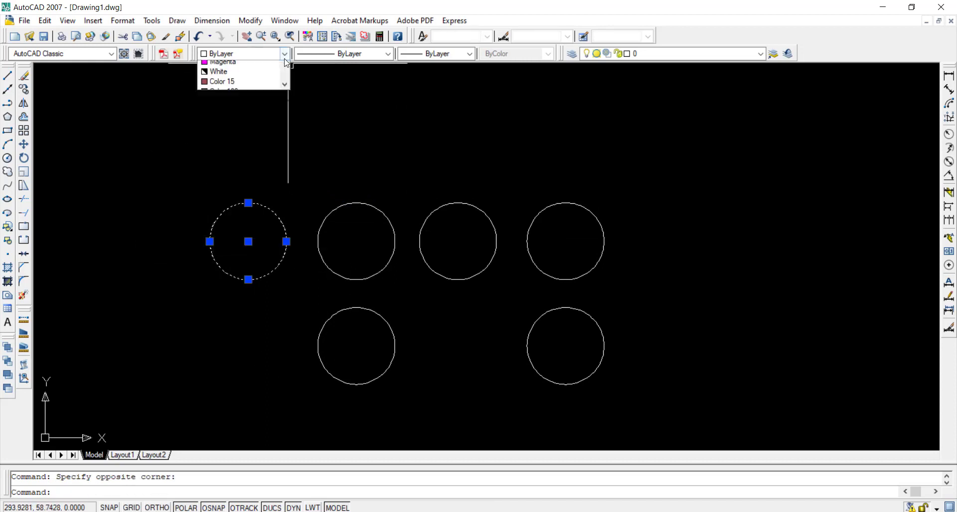
{"action": "left_click", "coordinate": [229, 85]}
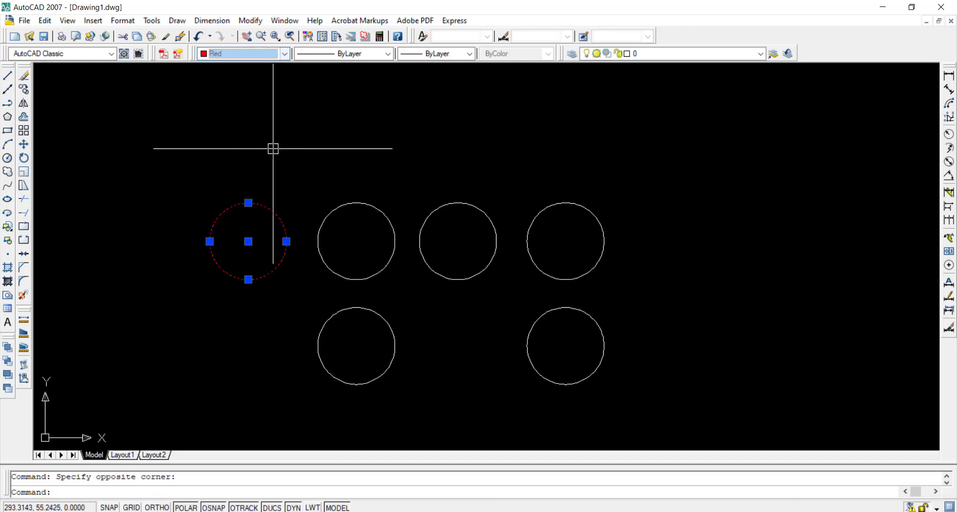
{"action": "key", "text": "Escape"}
Step: Change the colour of the second circle in the upper row to Green
{"action": "left_click", "coordinate": [342, 208]}
{"action": "left_click", "coordinate": [284, 53]}
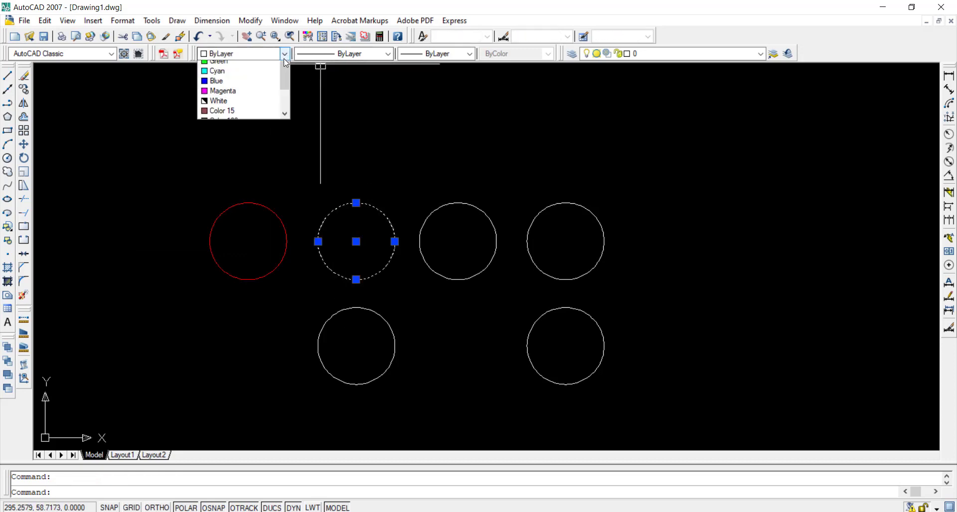
{"action": "left_click", "coordinate": [244, 103]}
{"action": "key", "text": "Escape"}
Step: Load all available linetypes from acad.lin into the drawing
{"action": "left_click", "coordinate": [369, 230]}
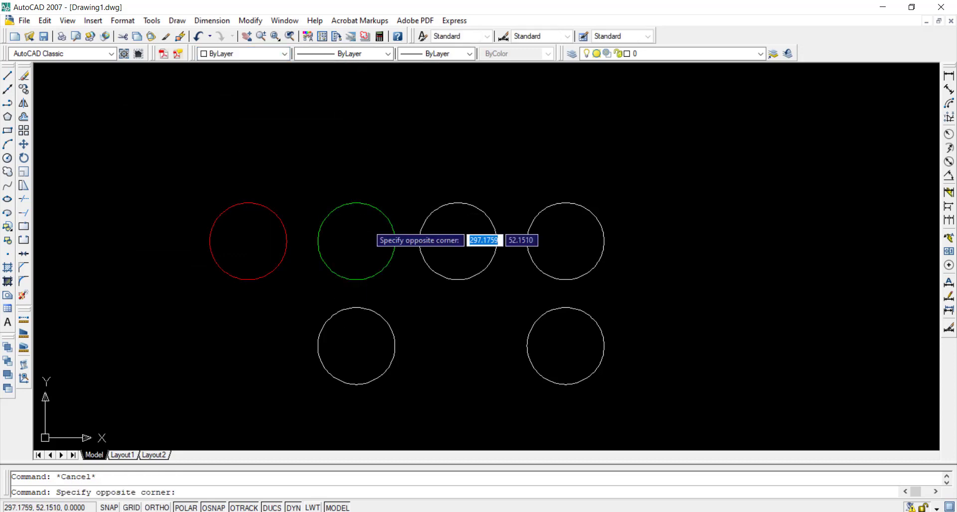
{"action": "left_click", "coordinate": [350, 63]}
{"action": "left_click", "coordinate": [351, 56]}
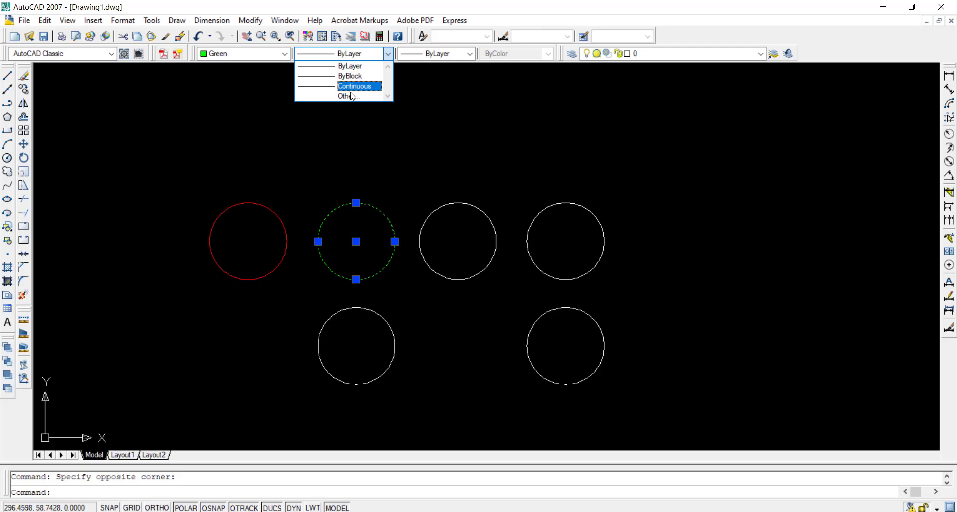
{"action": "left_click", "coordinate": [355, 94]}
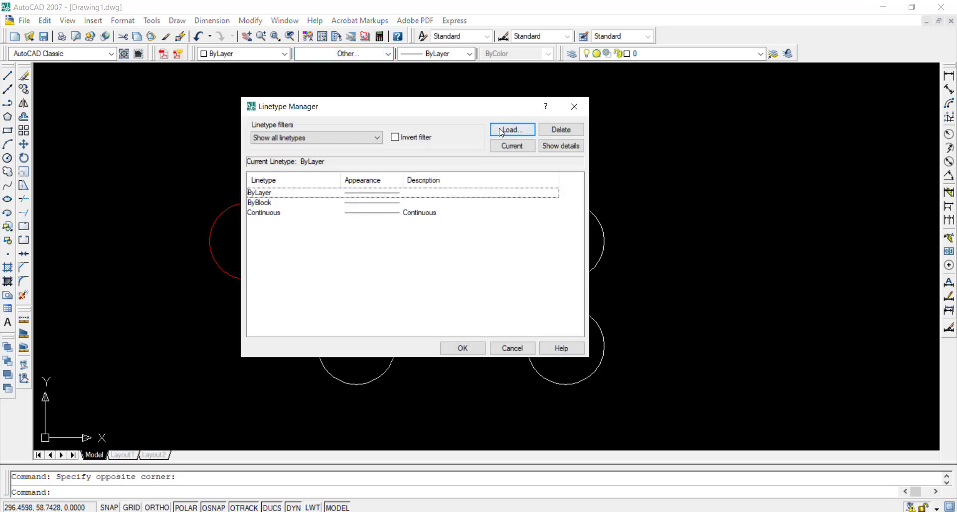
{"action": "left_click", "coordinate": [511, 130]}
{"action": "left_click", "coordinate": [473, 243]}
{"action": "key", "text": "ctrl+a"}
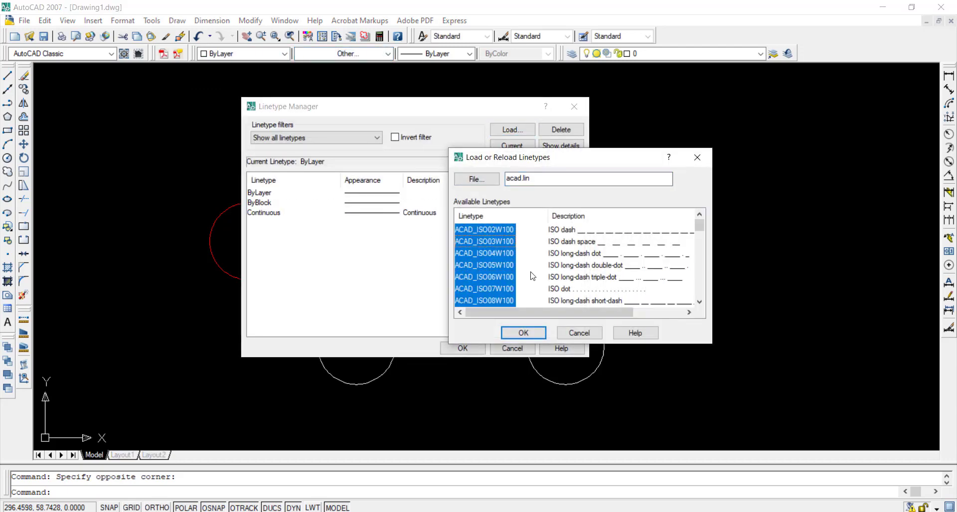
{"action": "left_click", "coordinate": [523, 333]}
{"action": "left_click", "coordinate": [461, 349]}
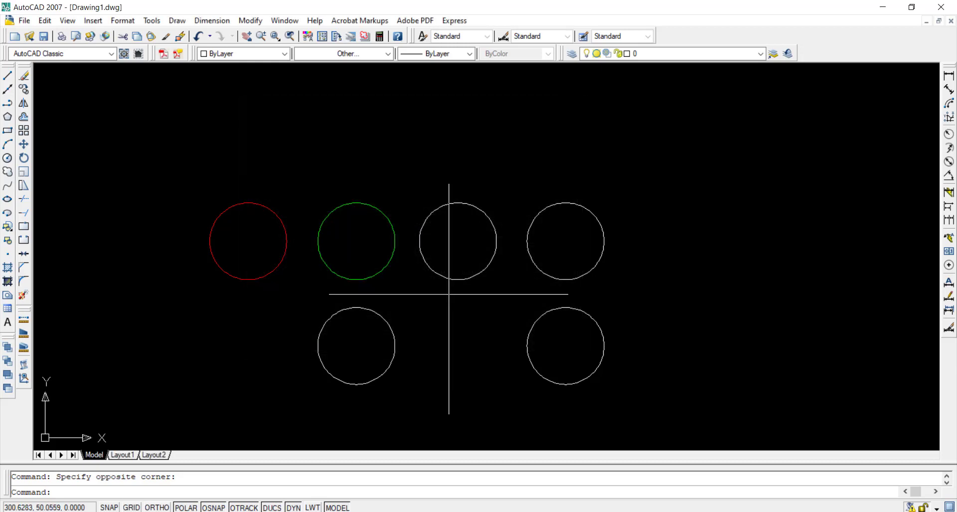
Step: Apply the CENTER linetype to the green circle
{"action": "left_click", "coordinate": [369, 205]}
{"action": "left_click", "coordinate": [364, 54]}
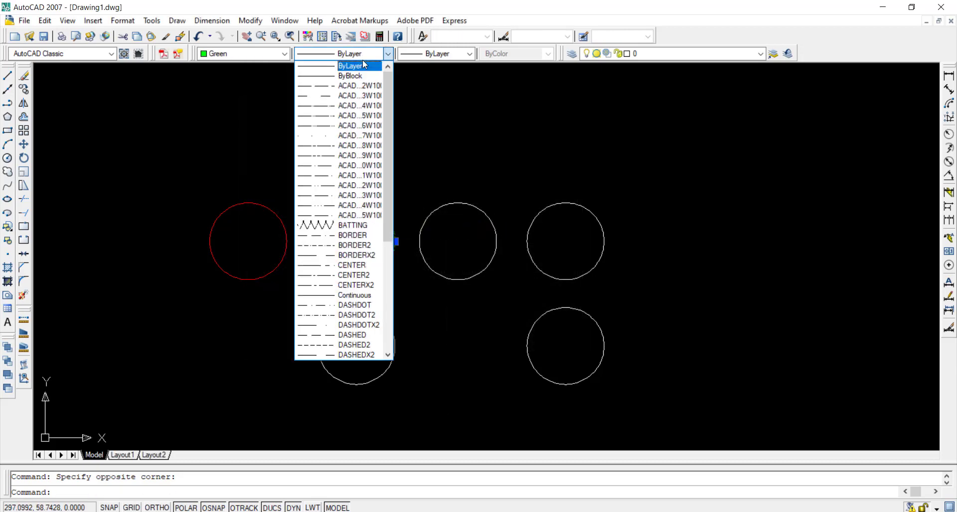
{"action": "left_click", "coordinate": [335, 266]}
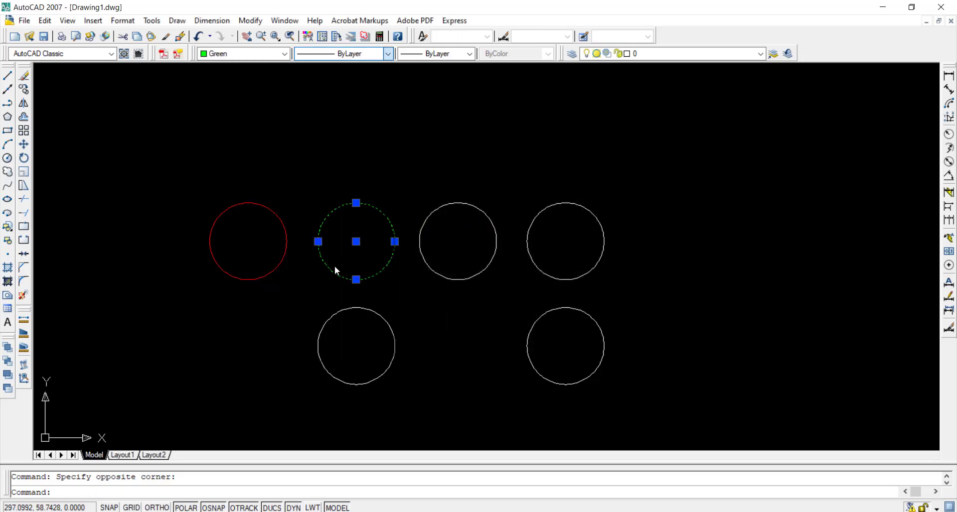
{"action": "key", "text": "Escape"}
Step: Apply the HIDDEN linetype to the third circle in the upper row
{"action": "left_click", "coordinate": [447, 234]}
{"action": "left_click", "coordinate": [422, 180]}
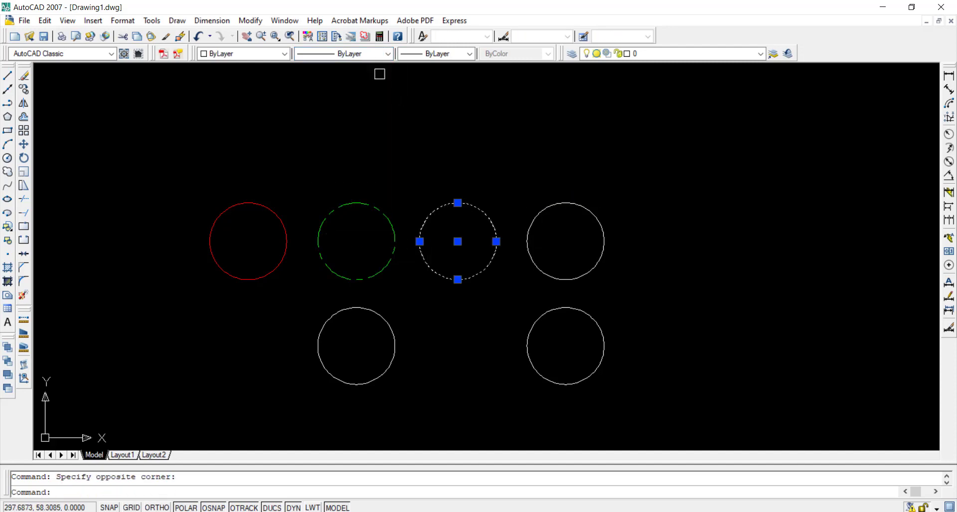
{"action": "left_click", "coordinate": [388, 54]}
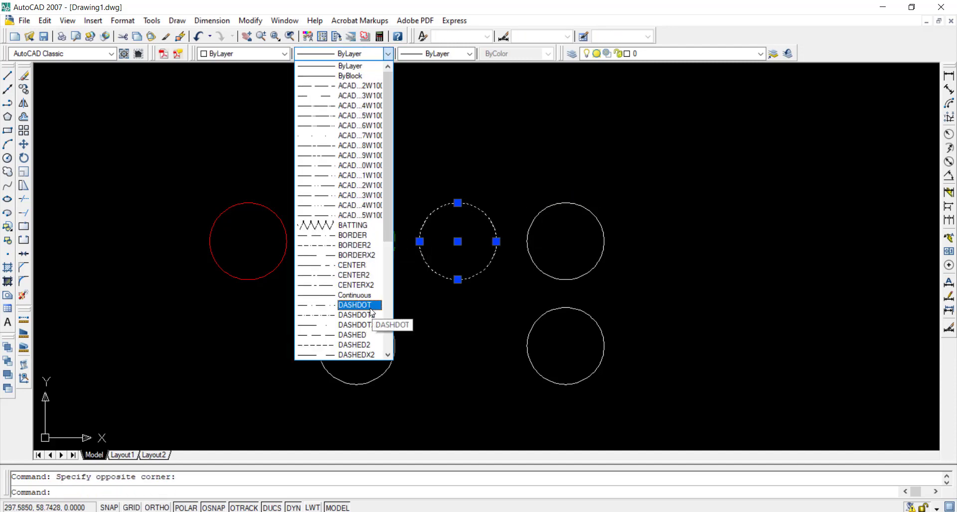
{"action": "scroll", "coordinate": [372, 312], "scroll_direction": "down", "scroll_amount": 3}
{"action": "left_click", "coordinate": [370, 308]}
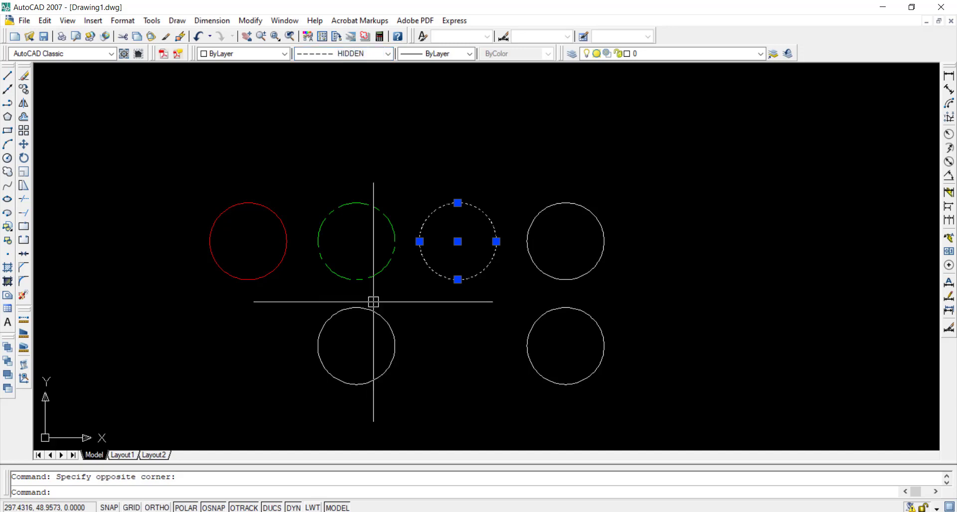
{"action": "key", "text": "Escape"}
Step: Apply the DASHDOT linetype to the fourth circle in the upper row
{"action": "left_click", "coordinate": [633, 229]}
{"action": "left_click", "coordinate": [572, 226]}
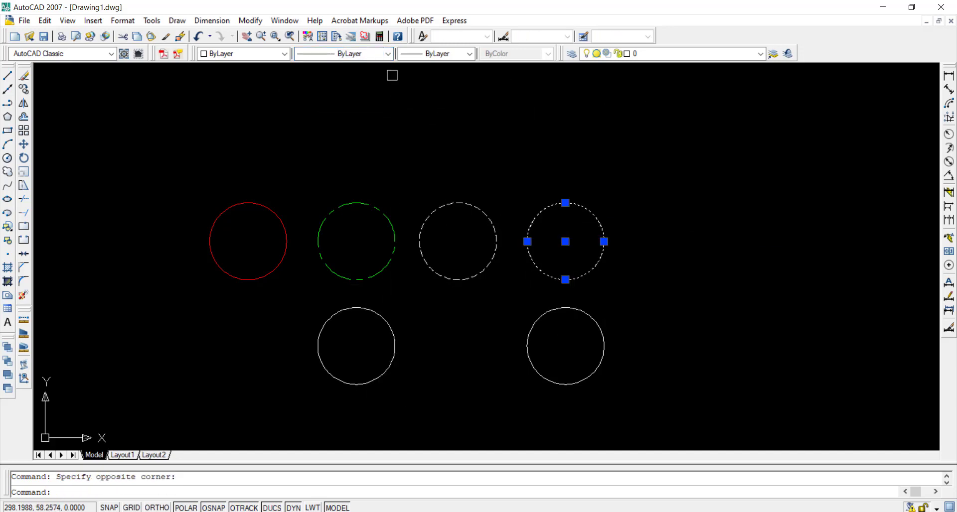
{"action": "left_click", "coordinate": [388, 53]}
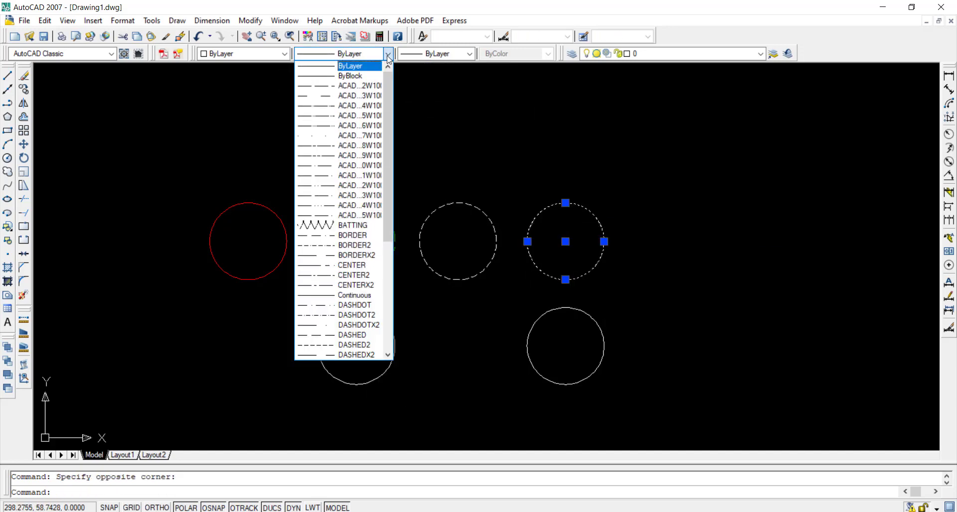
{"action": "scroll", "coordinate": [356, 133], "scroll_direction": "down", "scroll_amount": 7}
{"action": "left_click", "coordinate": [359, 86]}
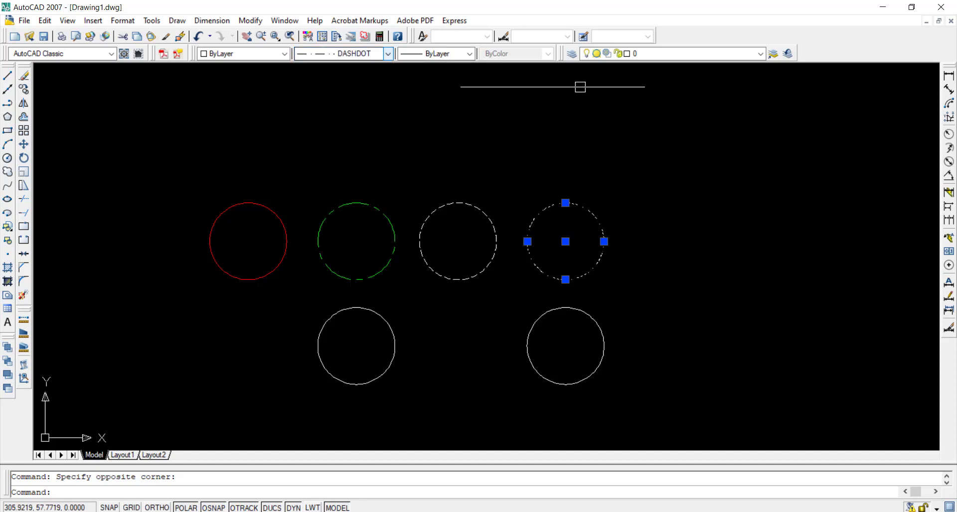
{"action": "key", "text": "Escape"}
Step: Change the colour of the circle with the HIDDEN linetype to Blue
{"action": "left_click", "coordinate": [463, 214]}
{"action": "left_click", "coordinate": [440, 188]}
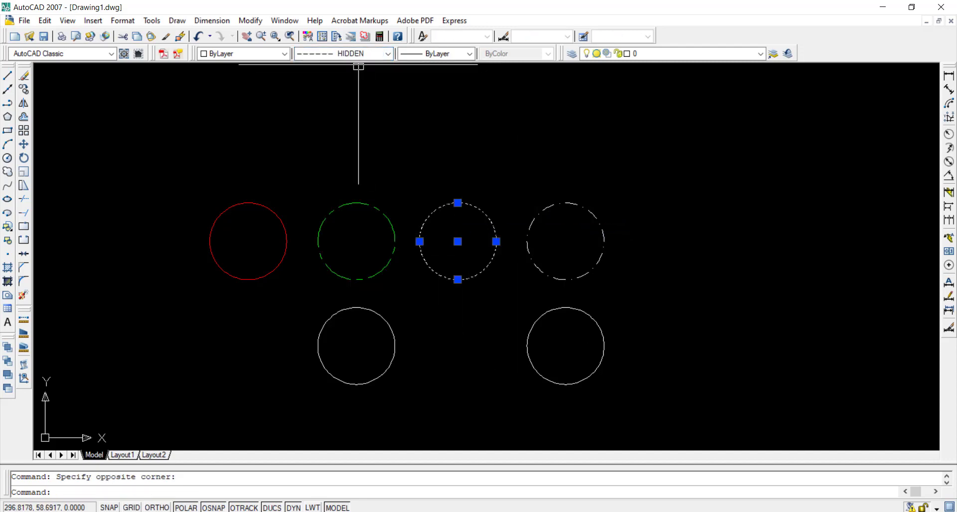
{"action": "left_click", "coordinate": [285, 53]}
{"action": "left_click", "coordinate": [227, 126]}
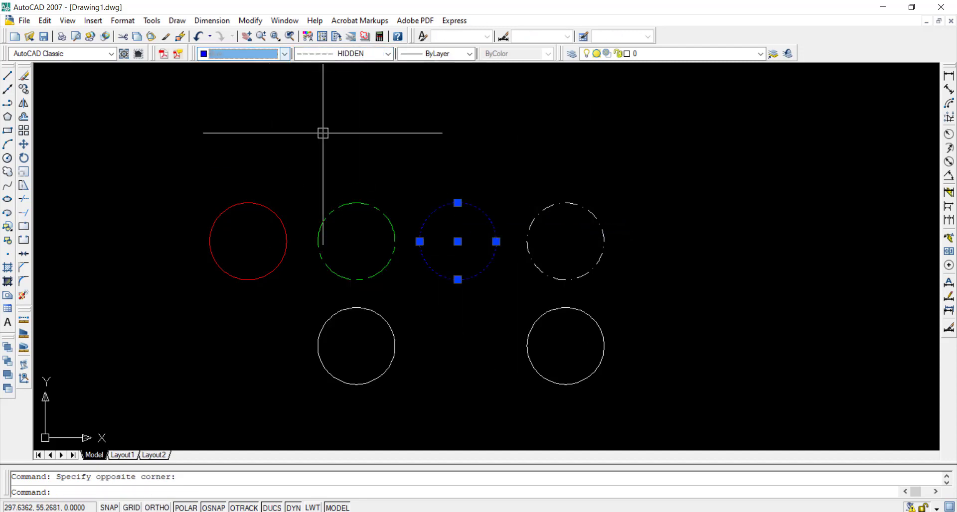
{"action": "key", "text": "Escape"}
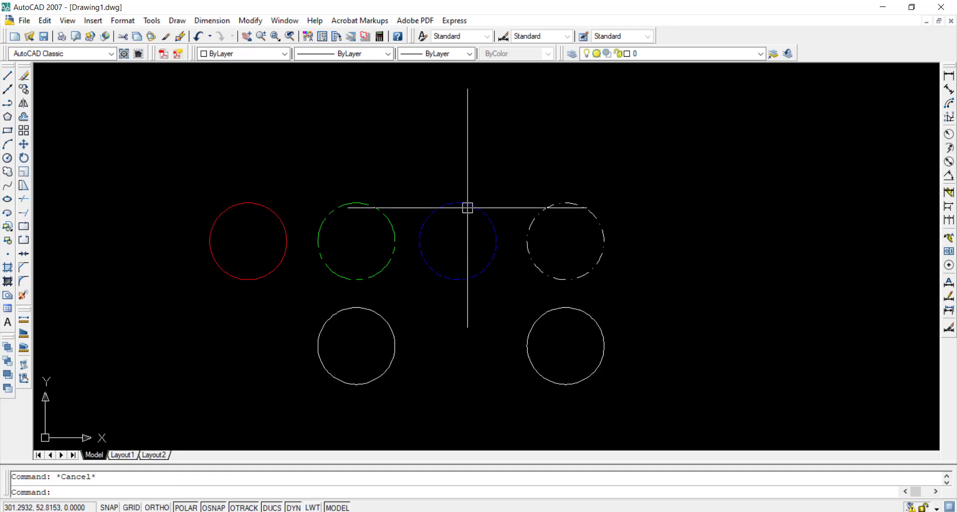
{"action": "scroll", "coordinate": [467, 208], "scroll_direction": "up", "scroll_amount": 2}
{"action": "scroll", "coordinate": [474, 175], "scroll_direction": "down", "scroll_amount": 3}
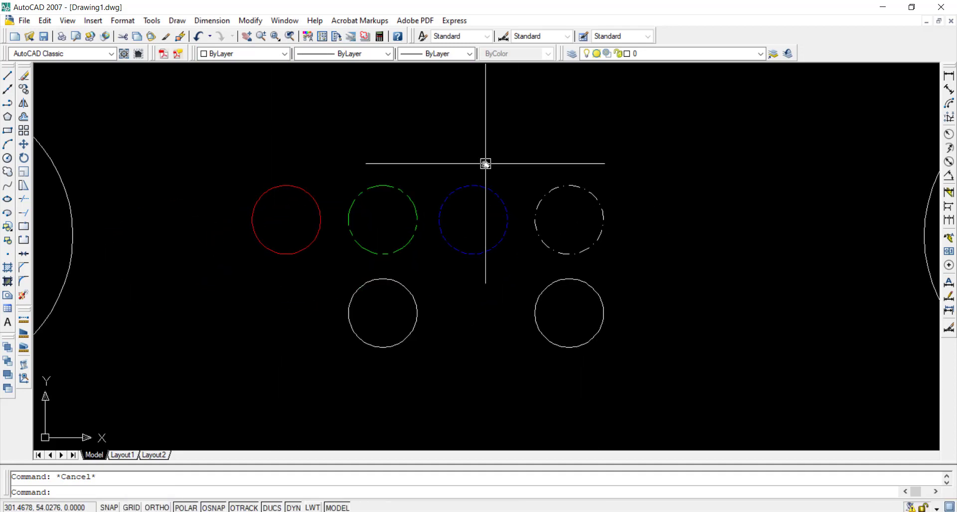
{"action": "middle_click_drag", "start_coordinate": [485, 164], "coordinate": [469, 176]}
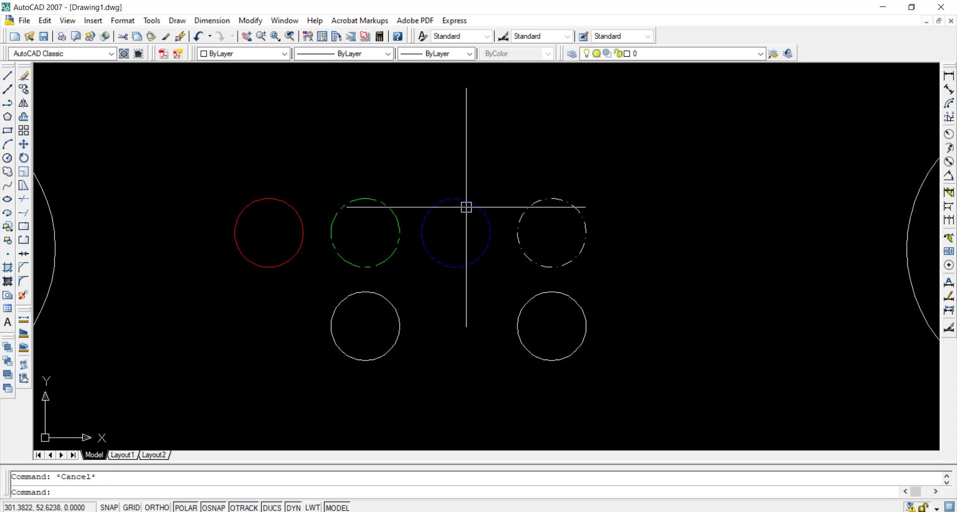
{"action": "scroll", "coordinate": [471, 213], "scroll_direction": "up", "scroll_amount": 2}
{"action": "middle_click_drag", "start_coordinate": [472, 213], "coordinate": [545, 246]}
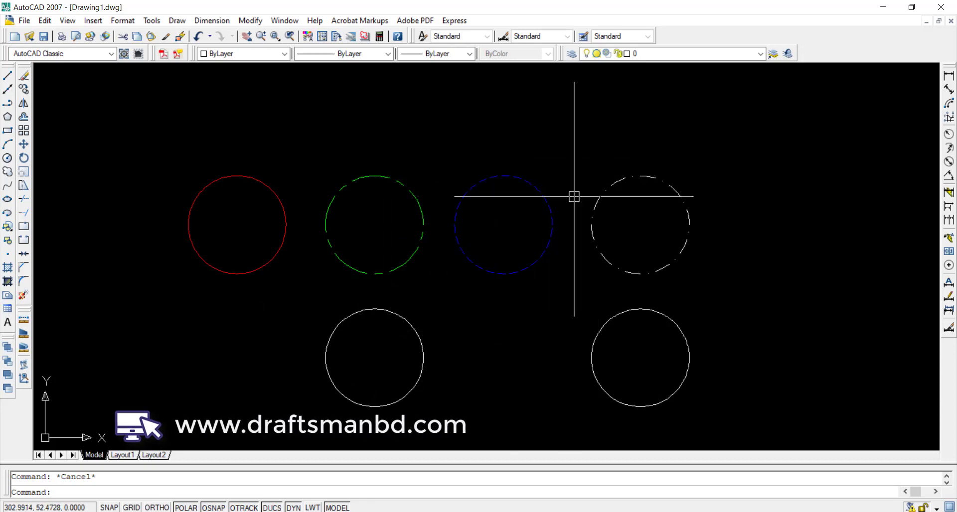
{"action": "left_click", "coordinate": [438, 159]}
{"action": "left_click", "coordinate": [559, 271]}
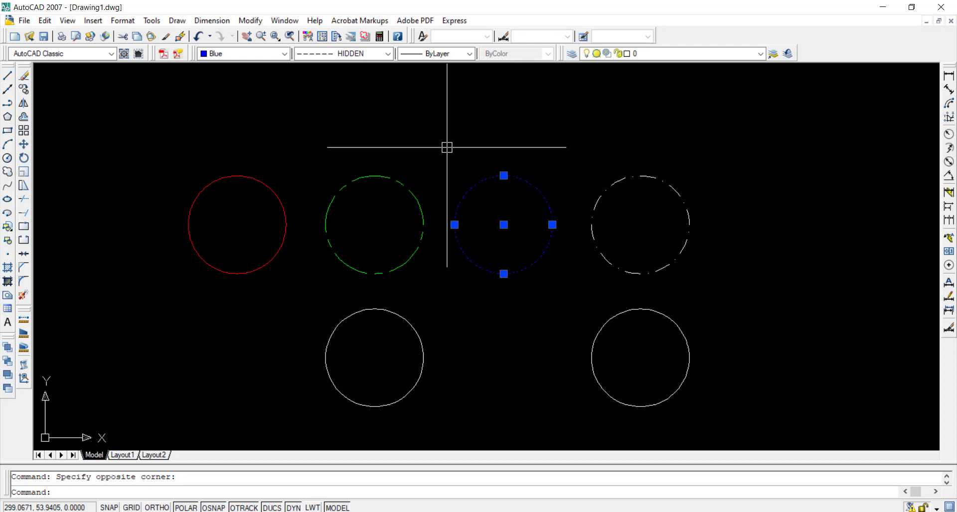
{"action": "key", "text": "Escape"}
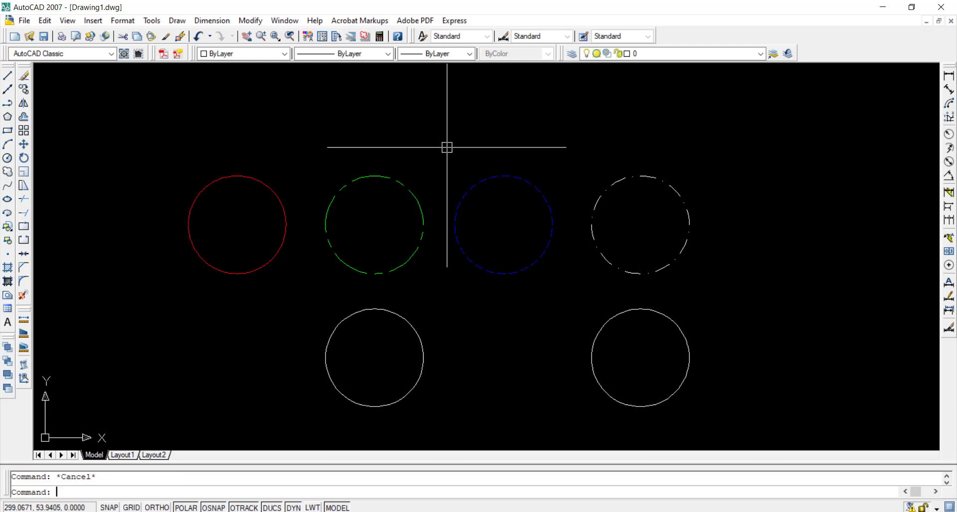
{"action": "left_click", "coordinate": [383, 308]}
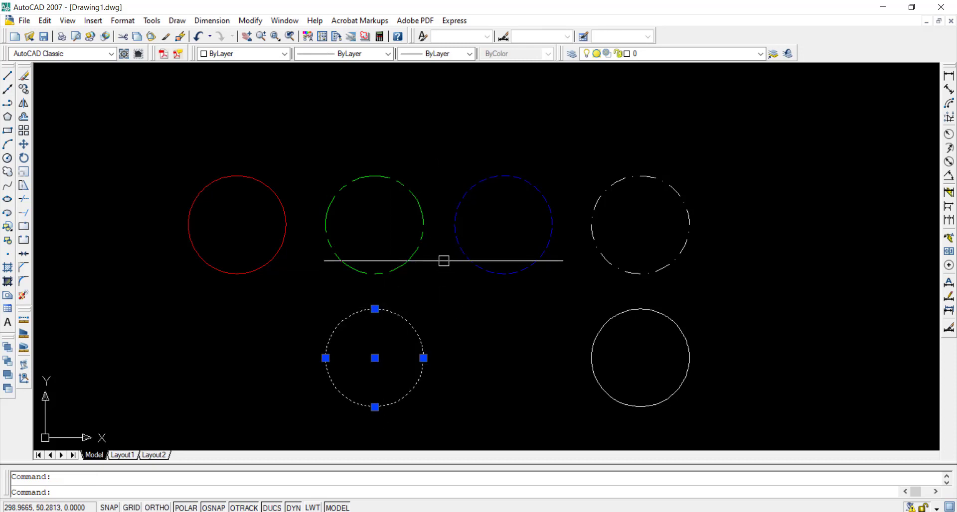
{"action": "left_click", "coordinate": [463, 203]}
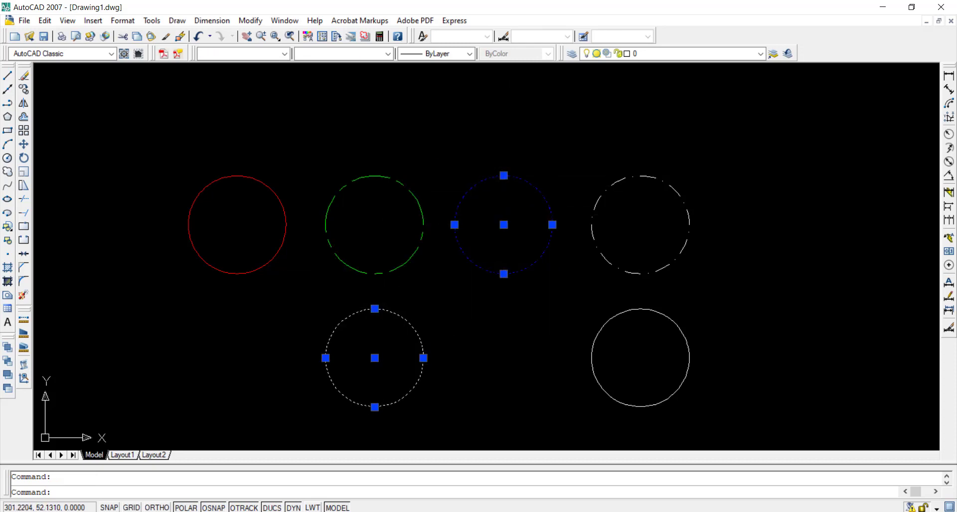
{"action": "left_click", "coordinate": [623, 310]}
{"action": "left_click", "coordinate": [380, 178]}
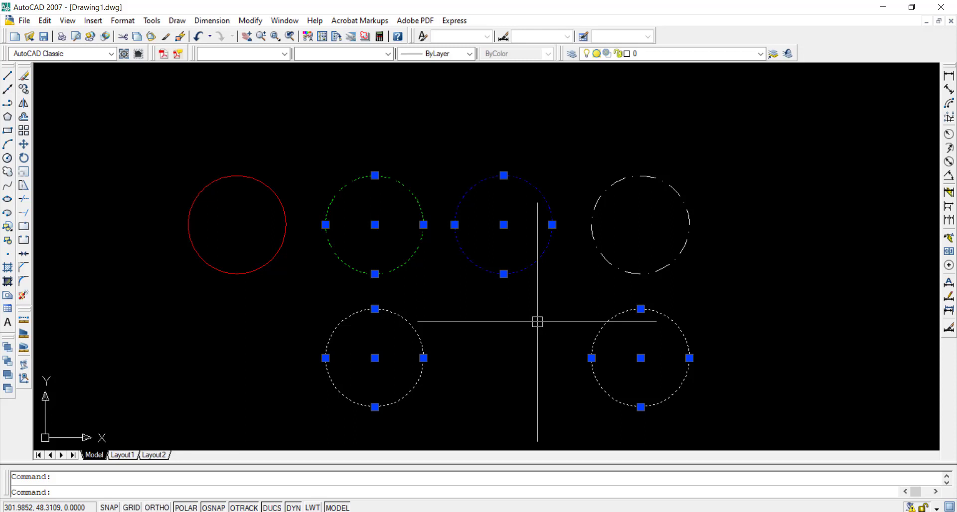
{"action": "key", "text": "Escape"}
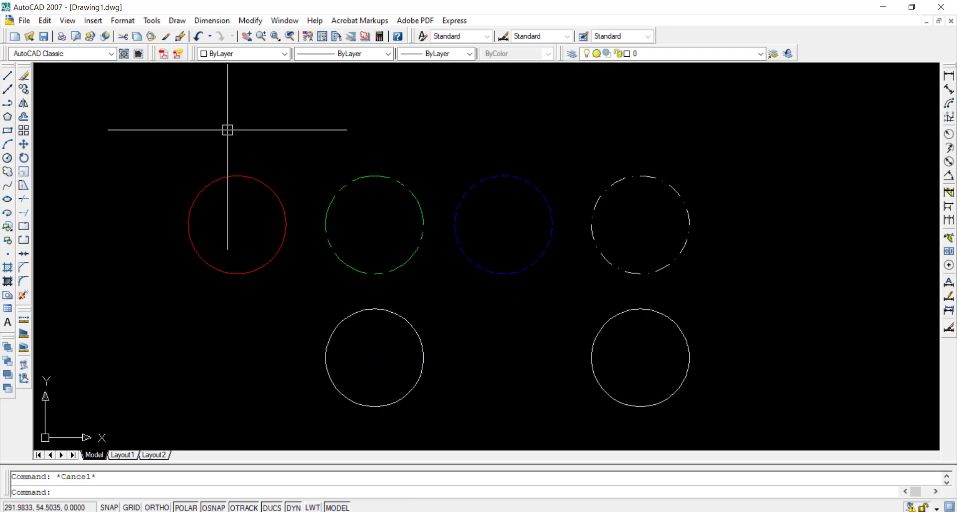
Step: Match the properties of the green centre-line circle onto the white circle directly below it
{"action": "left_click", "coordinate": [169, 44]}
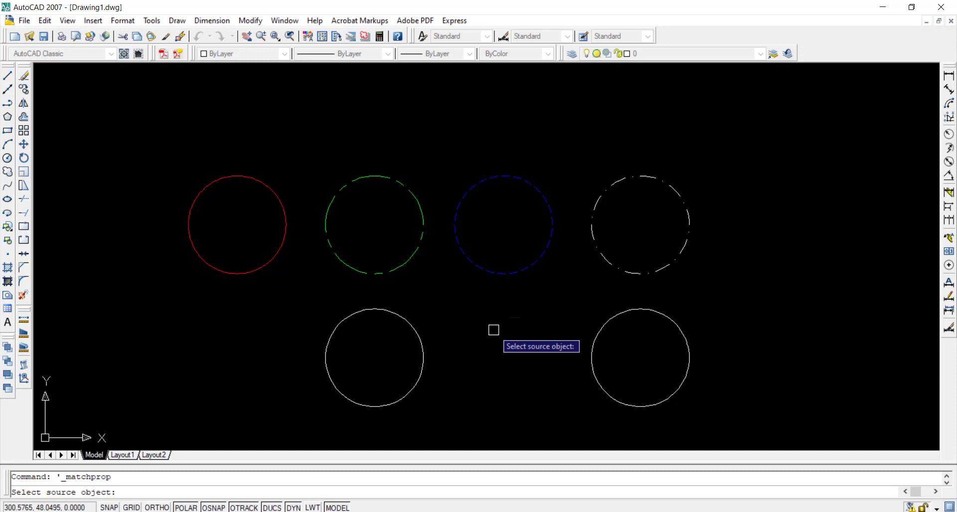
{"action": "left_click", "coordinate": [416, 203]}
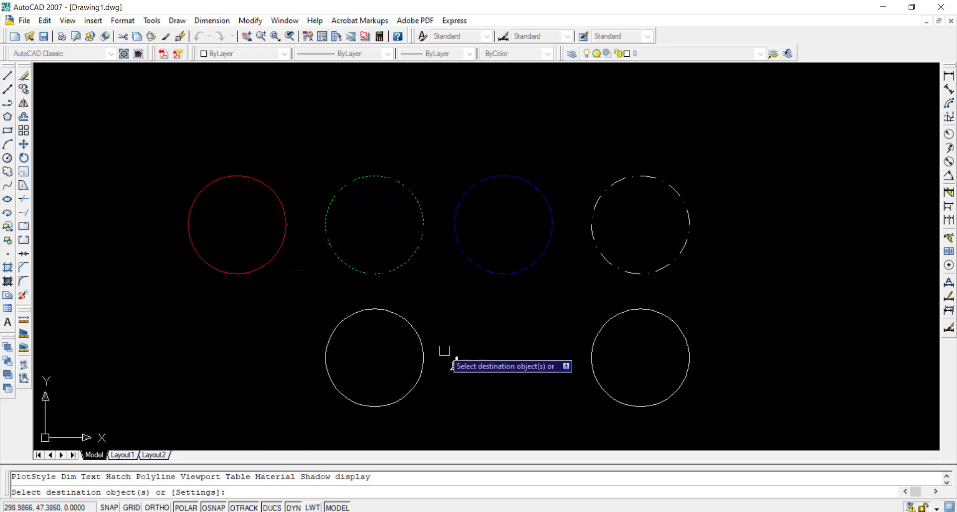
{"action": "left_click", "coordinate": [422, 342]}
{"action": "right_click", "coordinate": [453, 334]}
{"action": "left_click", "coordinate": [477, 343]}
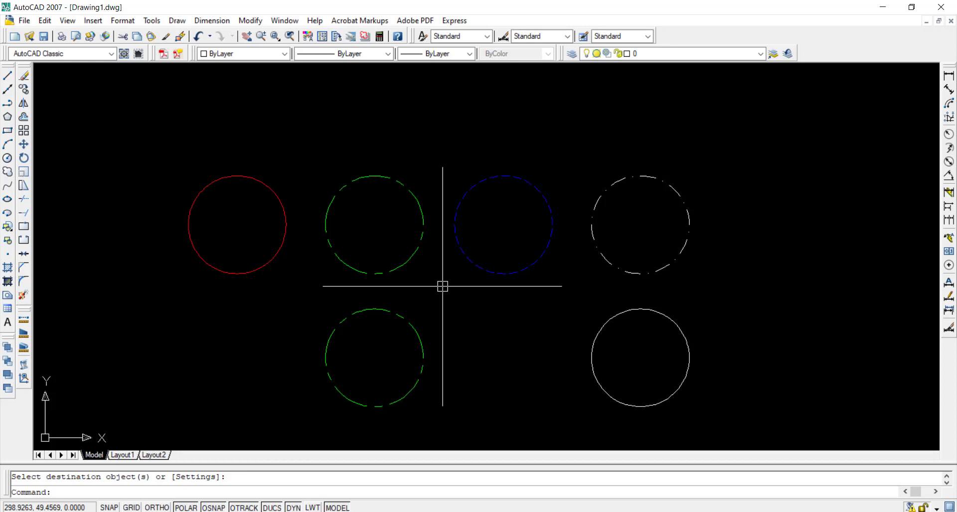
{"action": "key", "text": "Escape"}
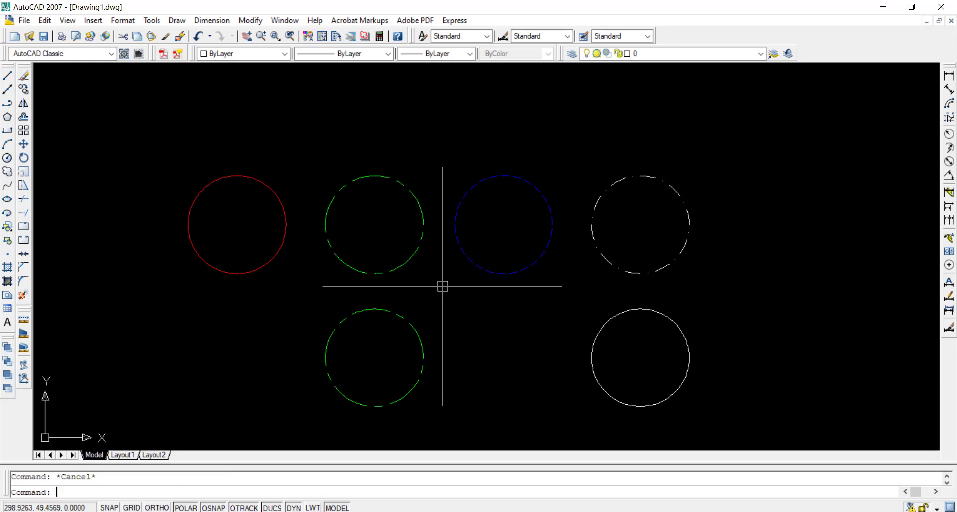
Step: Match the properties of the blue HIDDEN circle in the upper row onto the white circle in the lower row
{"action": "type", "text": "m"}
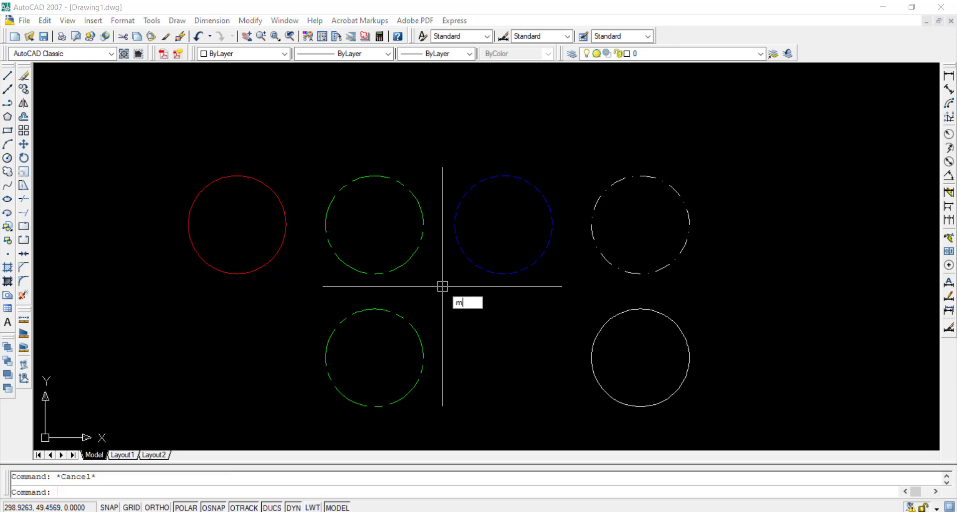
{"action": "type", "text": "a"}
{"action": "key", "text": "Return"}
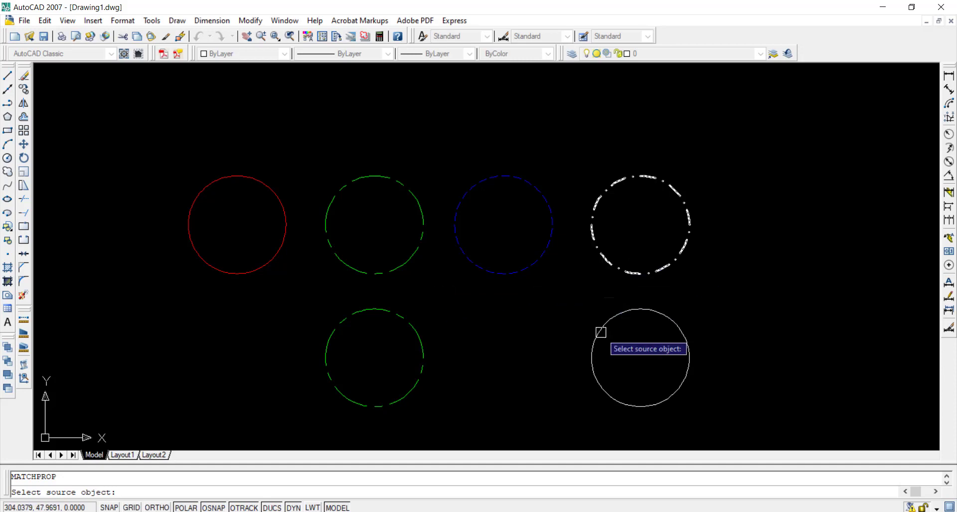
{"action": "left_click", "coordinate": [478, 266]}
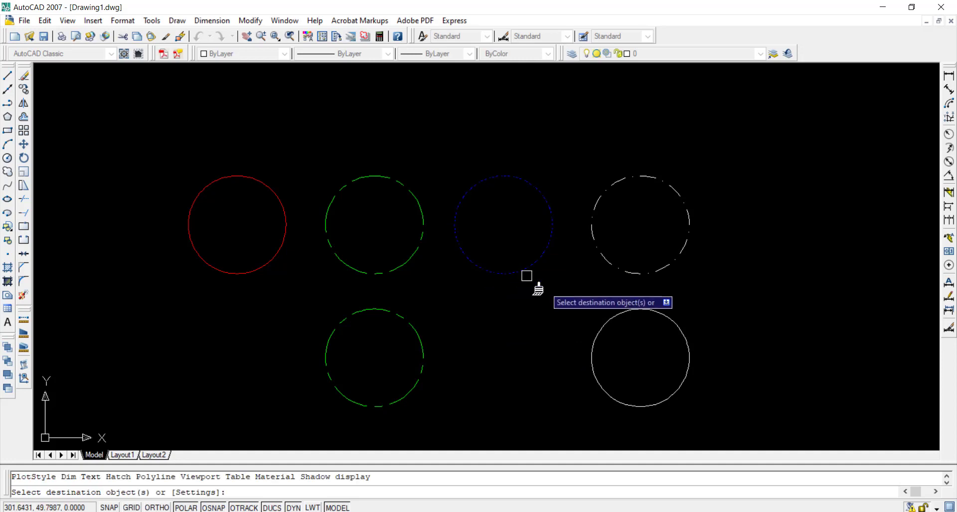
{"action": "left_click", "coordinate": [596, 333]}
{"action": "key", "text": "Return"}
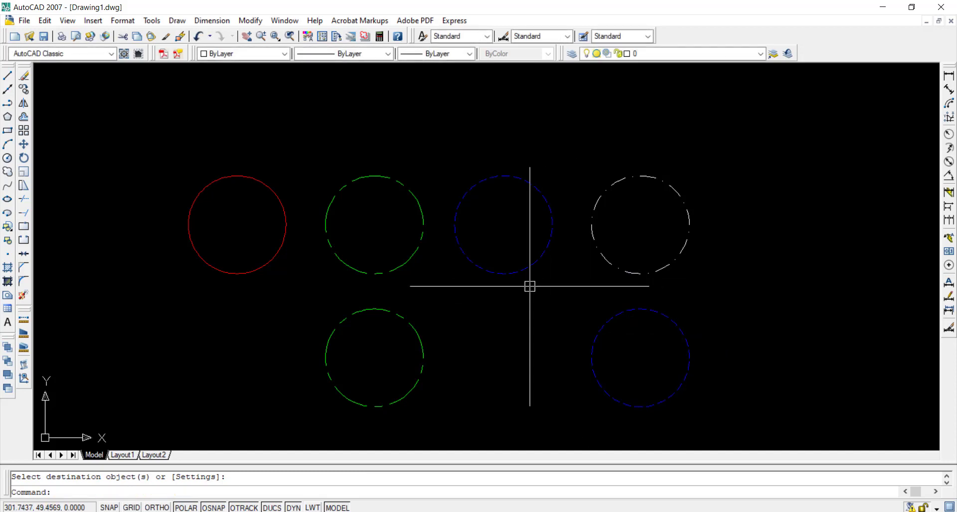
Step: Review which properties Match Properties can copy, using the lower green circle as the source object
{"action": "key", "text": "Return"}
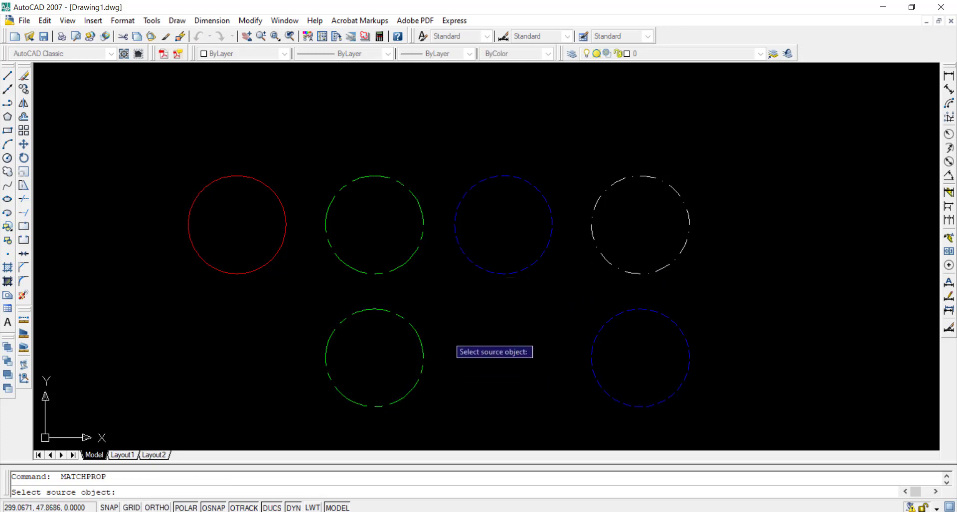
{"action": "left_click", "coordinate": [421, 345]}
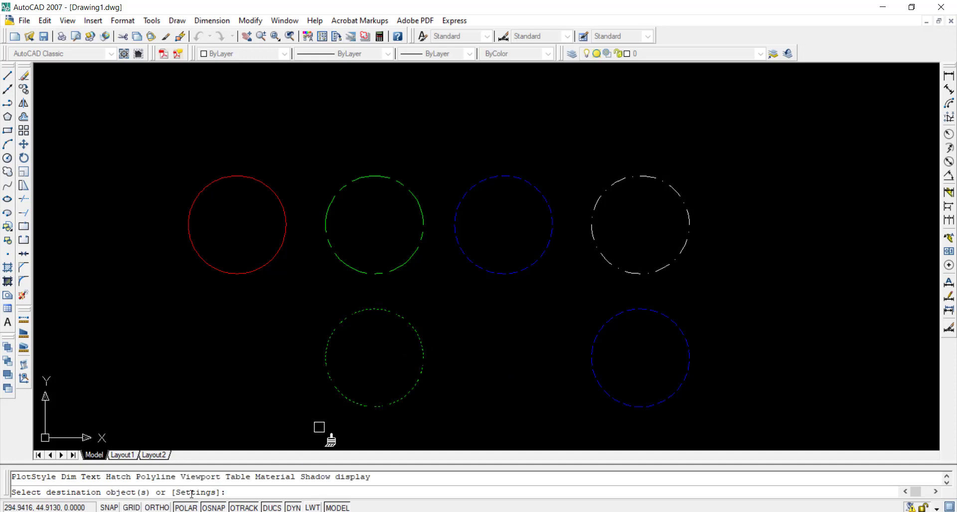
{"action": "type", "text": "s"}
{"action": "key", "text": "Return"}
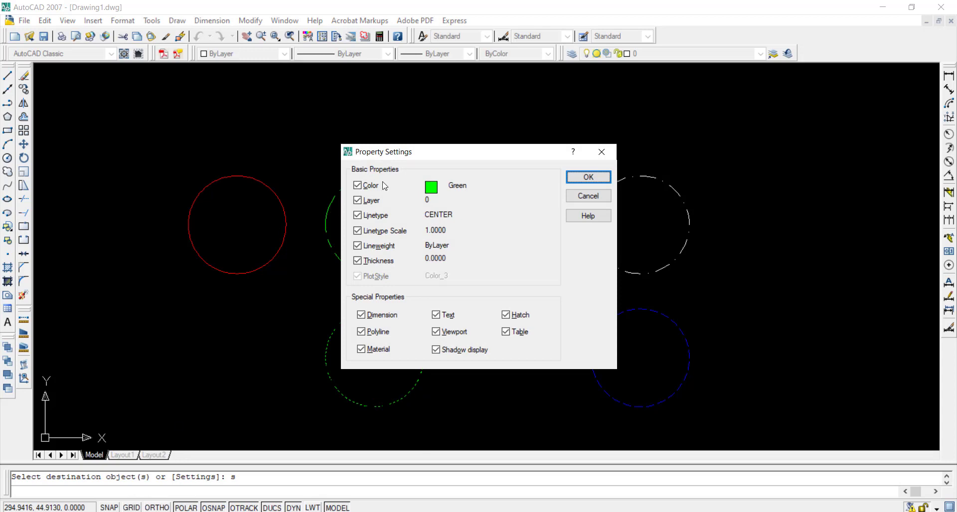
{"action": "left_click_drag", "start_coordinate": [457, 159], "coordinate": [586, 152]}
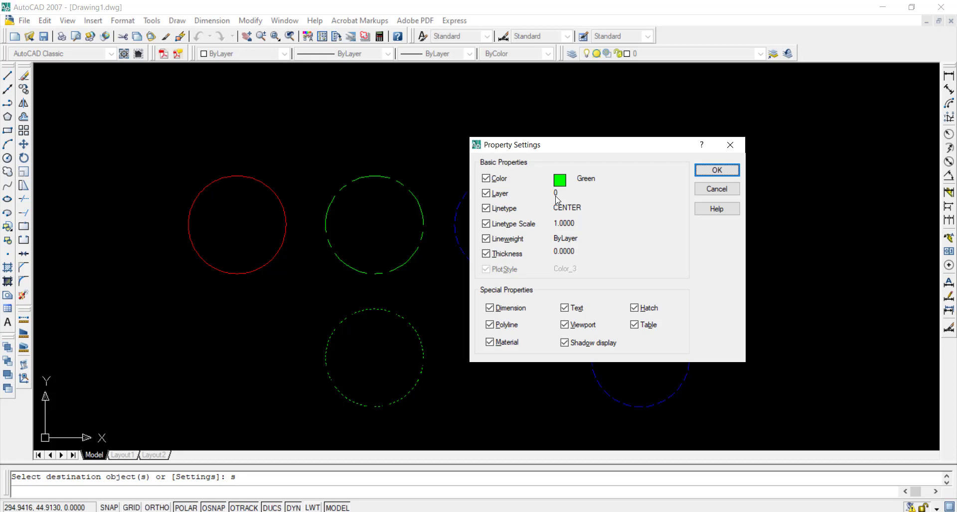
{"action": "left_click", "coordinate": [486, 193]}
{"action": "left_click", "coordinate": [490, 195]}
{"action": "left_click", "coordinate": [730, 188]}
{"action": "right_click", "coordinate": [486, 329]}
{"action": "left_click", "coordinate": [495, 336]}
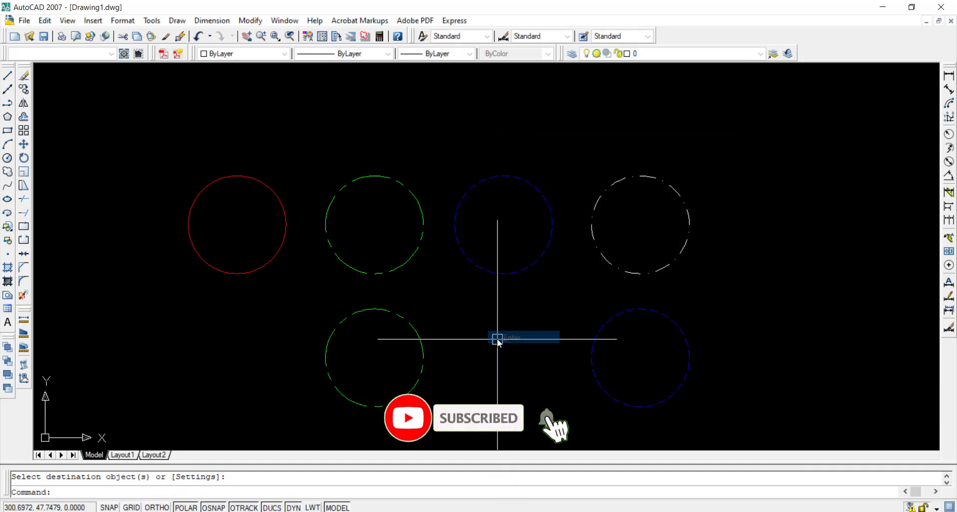
Step: Examine the notched plate outline and the shapes around the coloured circles
{"action": "middle_click_drag", "start_coordinate": [495, 320], "coordinate": [459, 317]}
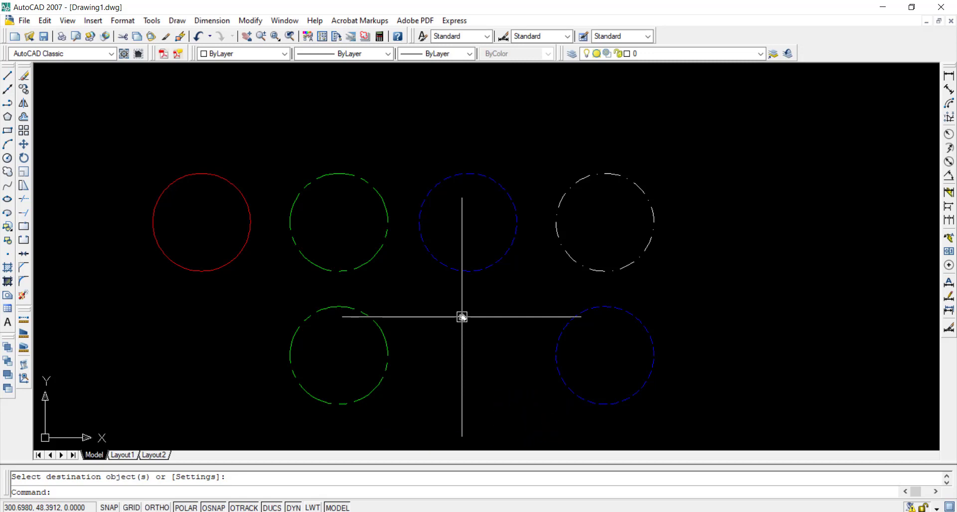
{"action": "scroll", "coordinate": [433, 259], "scroll_direction": "down", "scroll_amount": 5}
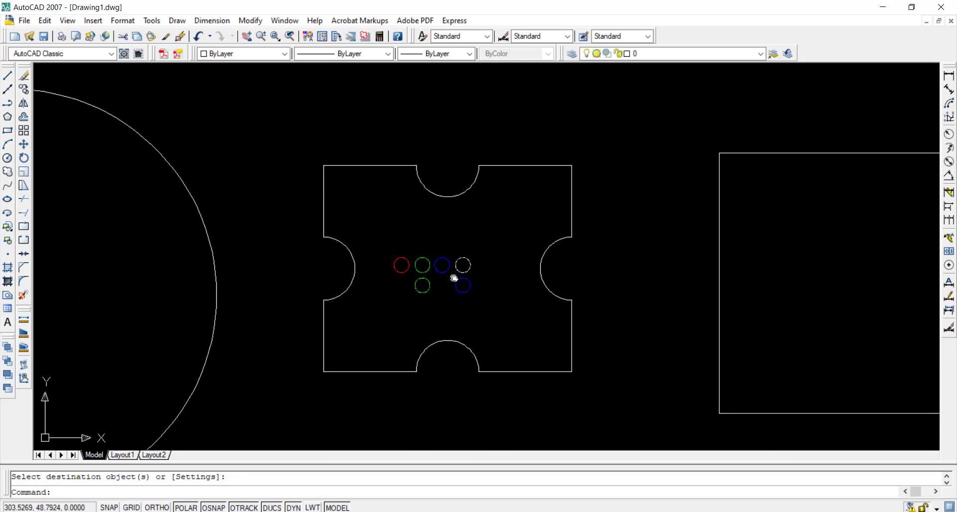
{"action": "scroll", "coordinate": [454, 278], "scroll_direction": "up", "scroll_amount": 2}
{"action": "left_click", "coordinate": [461, 271]}
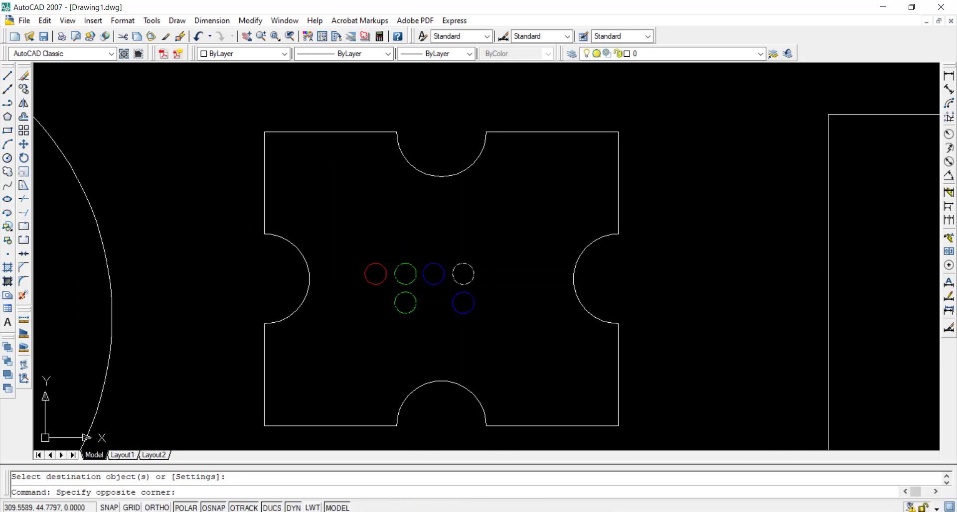
{"action": "left_click", "coordinate": [489, 307]}
{"action": "scroll", "coordinate": [424, 286], "scroll_direction": "up", "scroll_amount": 3}
{"action": "scroll", "coordinate": [422, 279], "scroll_direction": "down", "scroll_amount": 2}
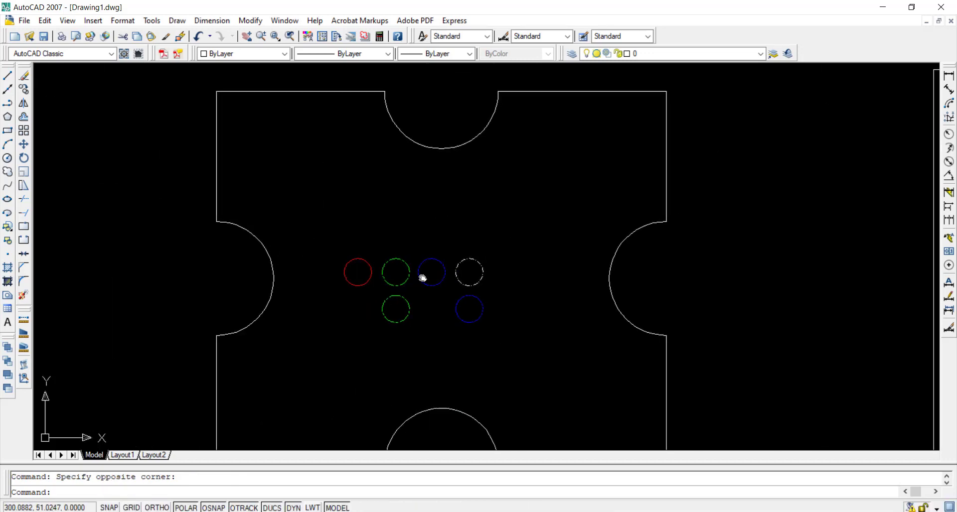
{"action": "left_click", "coordinate": [414, 147]}
{"action": "scroll", "coordinate": [388, 190], "scroll_direction": "down", "scroll_amount": 4}
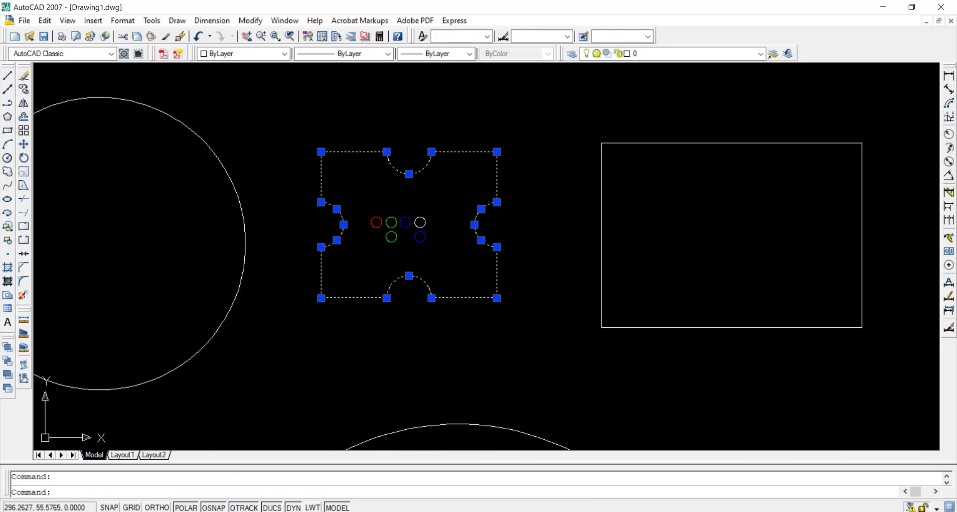
{"action": "scroll", "coordinate": [394, 242], "scroll_direction": "up", "scroll_amount": 1}
{"action": "middle_click_drag", "start_coordinate": [400, 240], "coordinate": [401, 256]}
{"action": "key", "text": "Escape"}
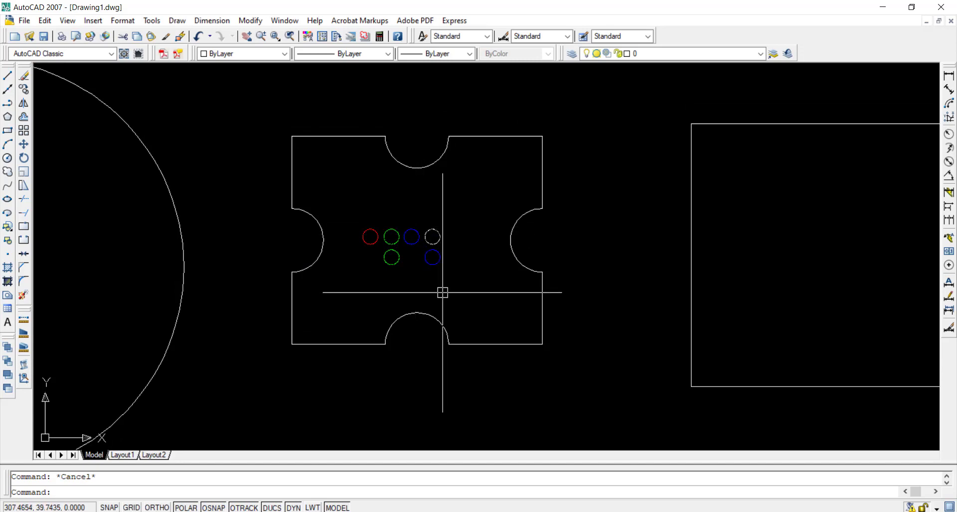
{"action": "type", "text": "rec"}
{"action": "key", "text": "Return"}
{"action": "key", "text": "Escape"}
{"action": "type", "text": "de"}
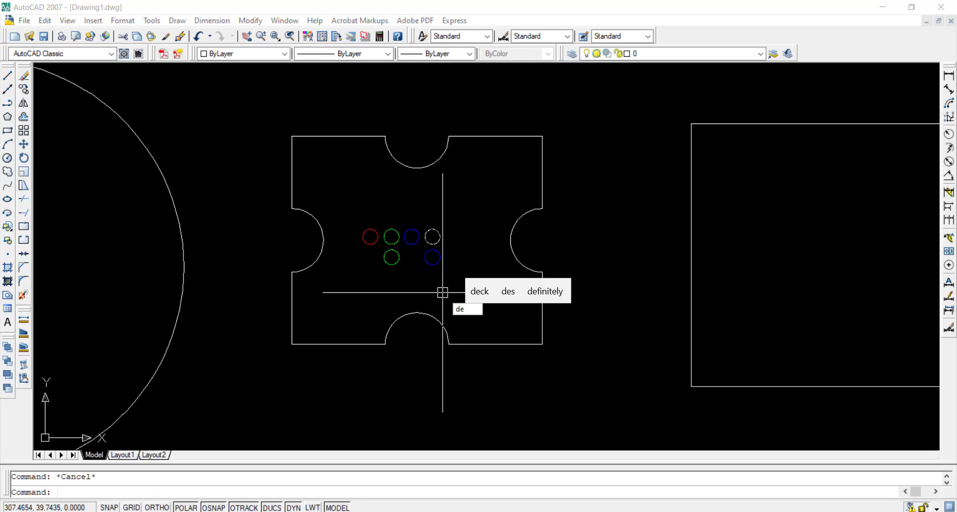
{"action": "key", "text": "BackSpace"}
{"action": "type", "text": "im"}
{"action": "key", "text": "Return"}
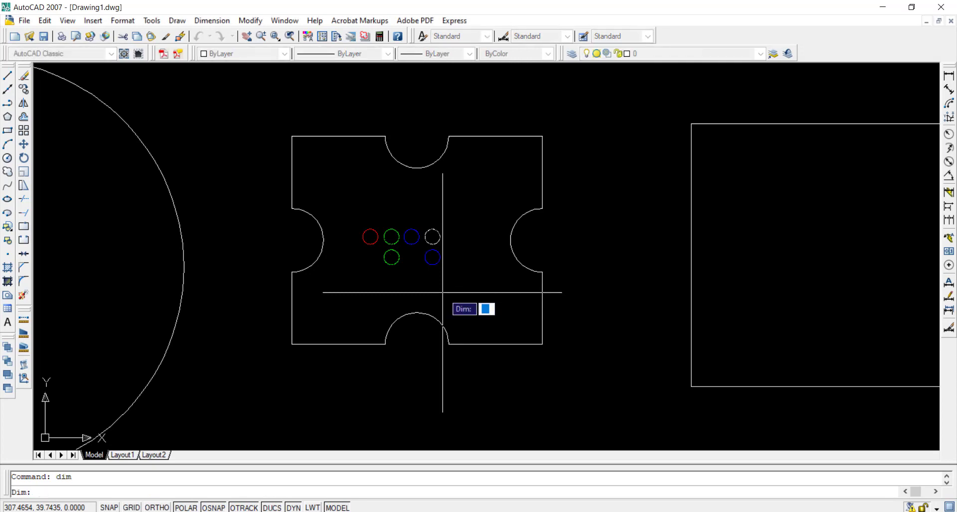
{"action": "scroll", "coordinate": [427, 292], "scroll_direction": "up", "scroll_amount": 3}
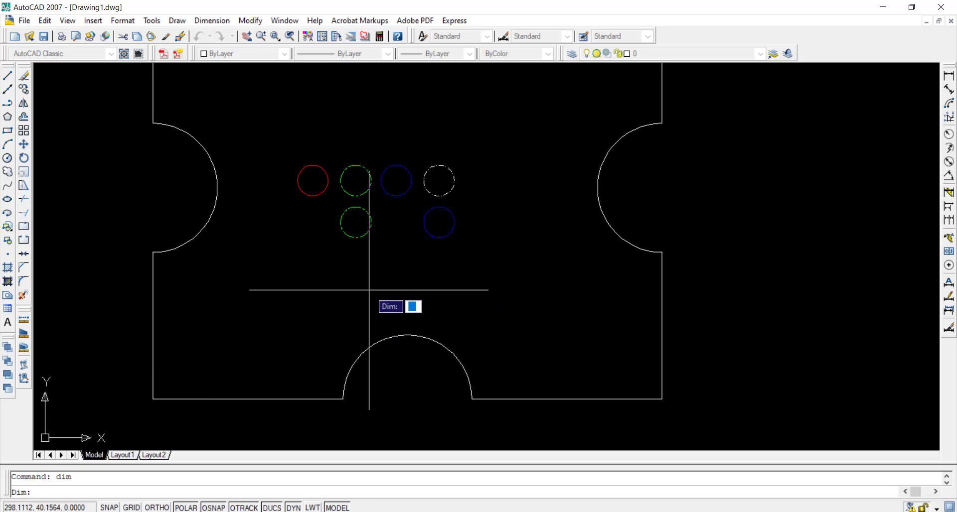
{"action": "key", "text": "Escape"}
{"action": "mouse_move", "coordinate": [499, 355]}
{"action": "middle_mouse_down"}
{"action": "mouse_move", "coordinate": [495, 324]}
{"action": "mouse_move", "coordinate": [396, 280]}
{"action": "middle_mouse_up"}
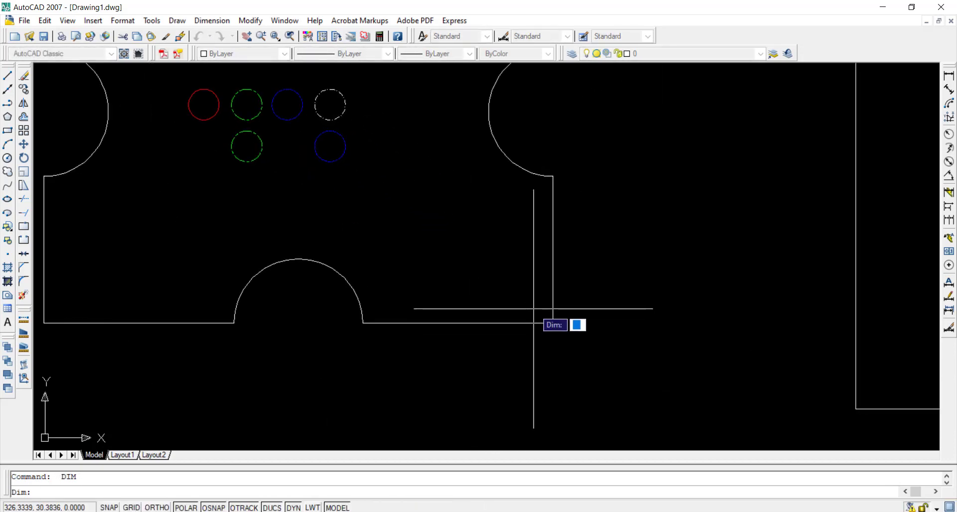
{"action": "type", "text": "dim"}
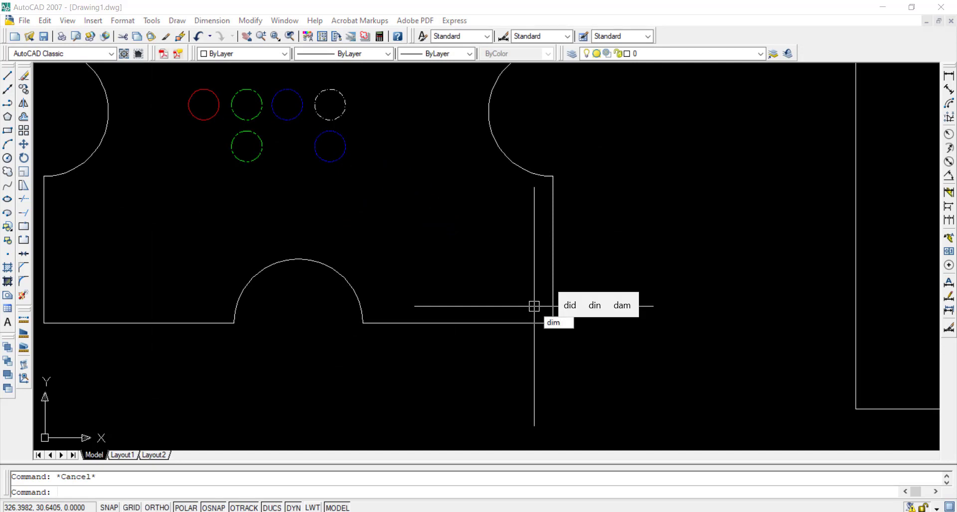
{"action": "key", "text": "Return"}
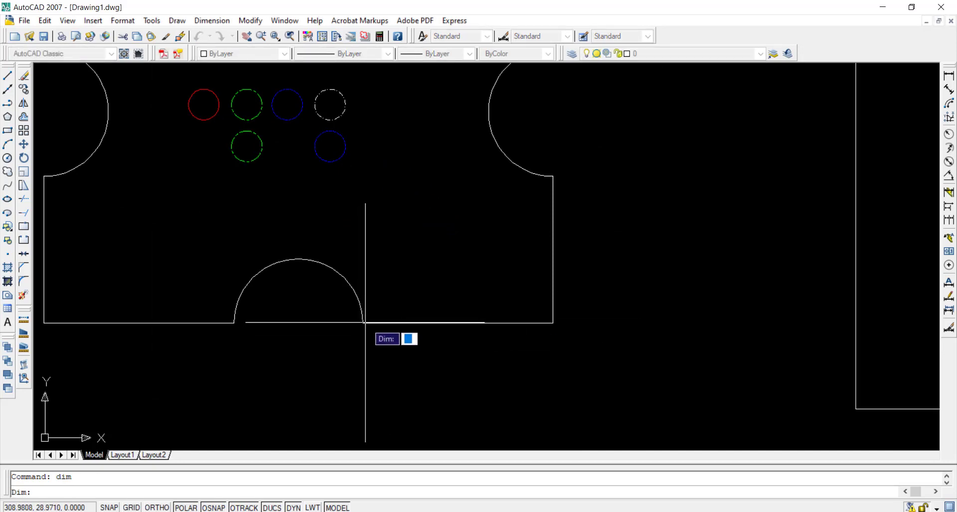
{"action": "key", "text": "F3"}
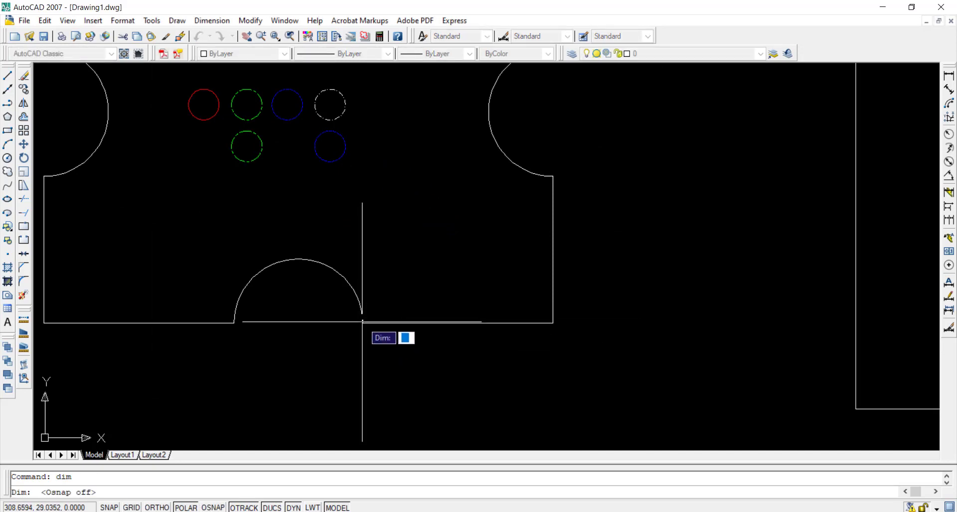
{"action": "key", "text": "F3"}
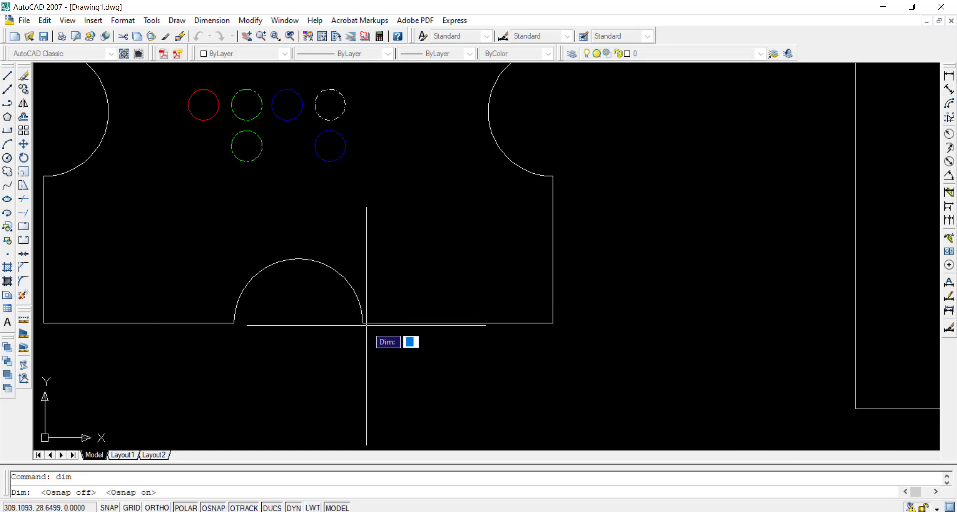
{"action": "scroll", "coordinate": [367, 323], "scroll_direction": "down", "scroll_amount": 6}
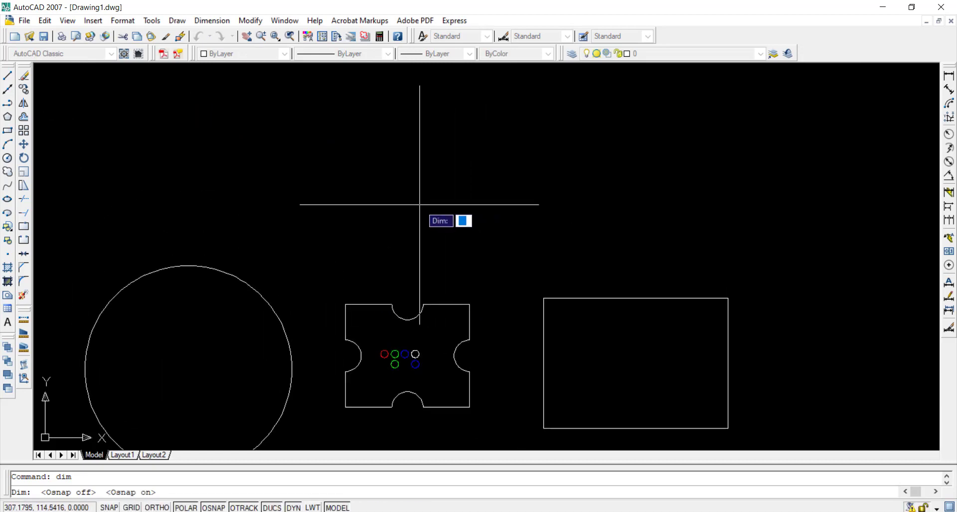
{"action": "left_click", "coordinate": [948, 76]}
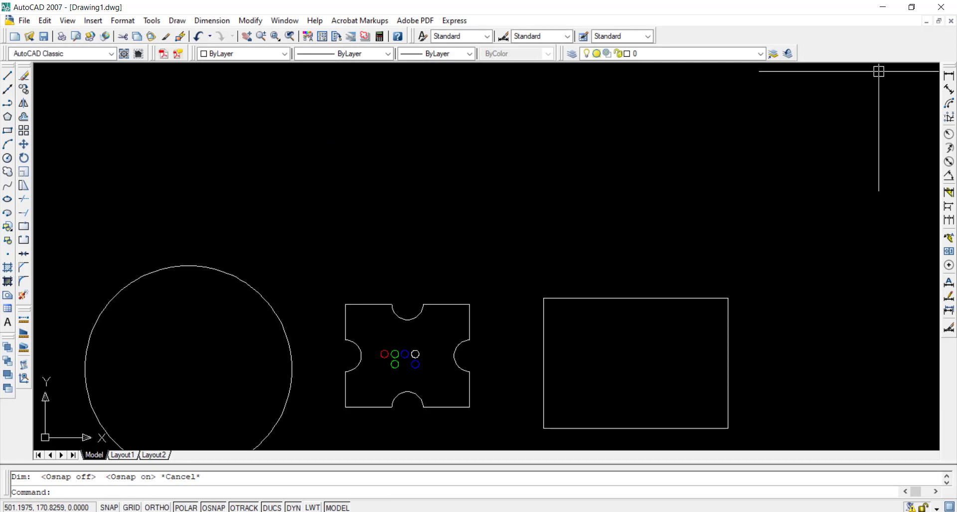
{"action": "scroll", "coordinate": [385, 395], "scroll_direction": "up", "scroll_amount": 8}
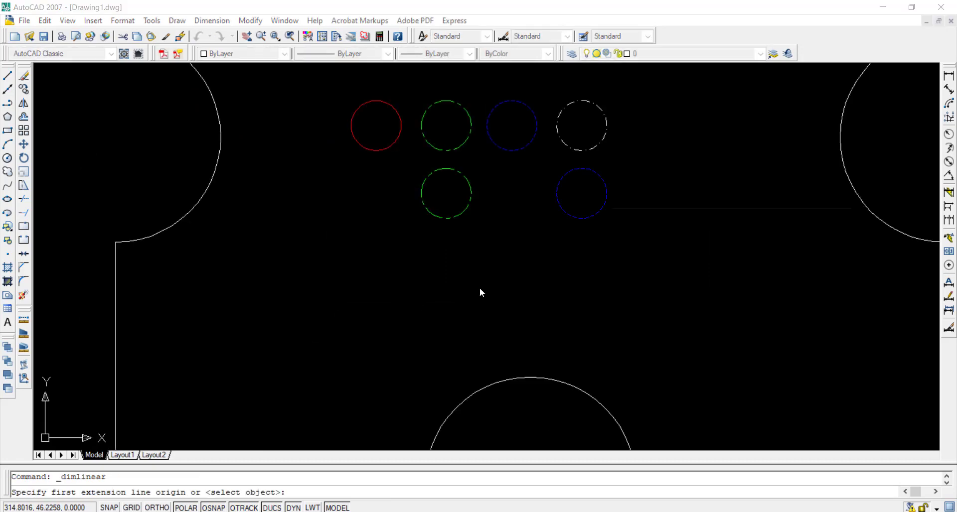
{"action": "middle_click_drag", "start_coordinate": [474, 284], "coordinate": [338, 303]}
{"action": "key", "text": "Escape"}
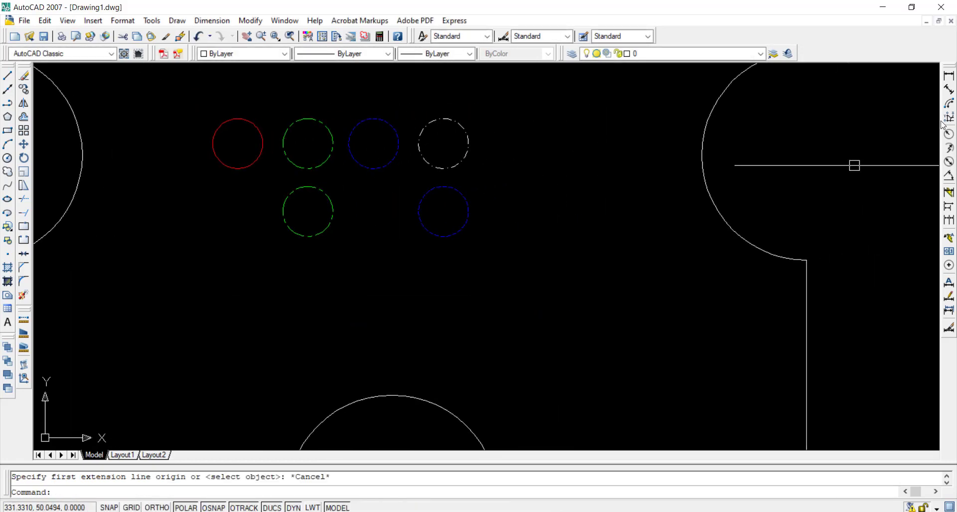
Step: Place a horizontal linear dimension about 8.83 units long between two free points below the lower row of circles
{"action": "left_click", "coordinate": [948, 75]}
{"action": "left_click", "coordinate": [304, 289]}
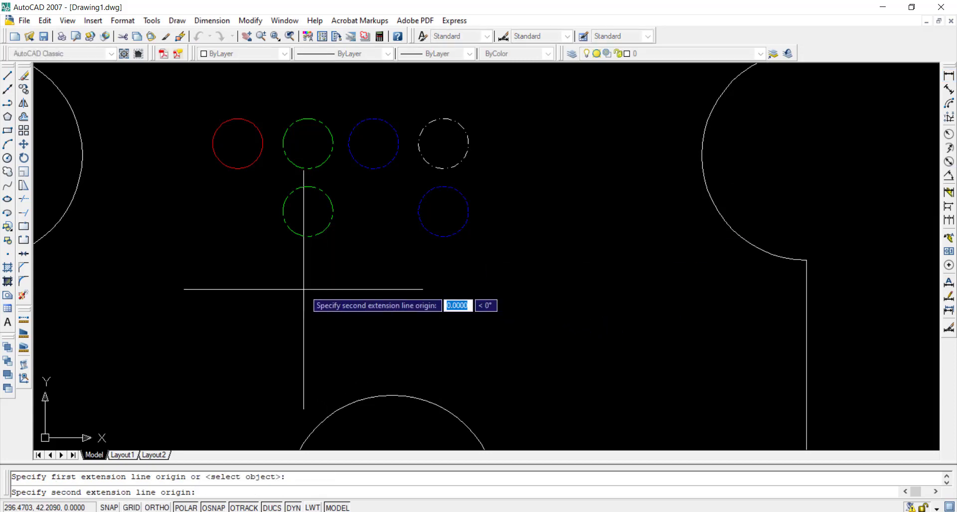
{"action": "left_click", "coordinate": [443, 289]}
{"action": "left_click", "coordinate": [384, 315]}
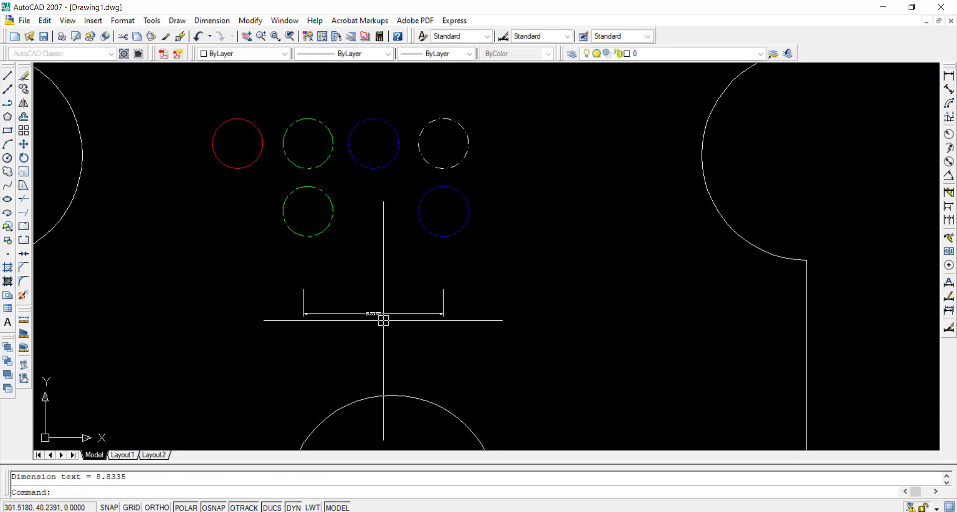
{"action": "scroll", "coordinate": [383, 321], "scroll_direction": "up", "scroll_amount": 5}
{"action": "scroll", "coordinate": [399, 334], "scroll_direction": "down", "scroll_amount": 2}
{"action": "middle_click_drag", "start_coordinate": [438, 341], "coordinate": [498, 326]}
{"action": "scroll", "coordinate": [498, 329], "scroll_direction": "up", "scroll_amount": 2}
{"action": "key", "text": "Escape"}
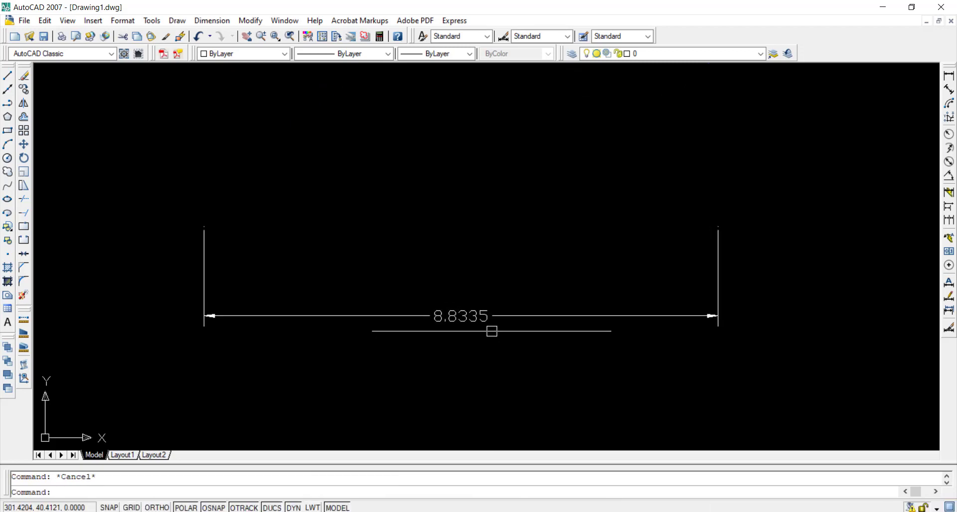
Step: Override the text of the horizontal linear dimension with 10 in its properties
{"action": "left_click", "coordinate": [474, 317]}
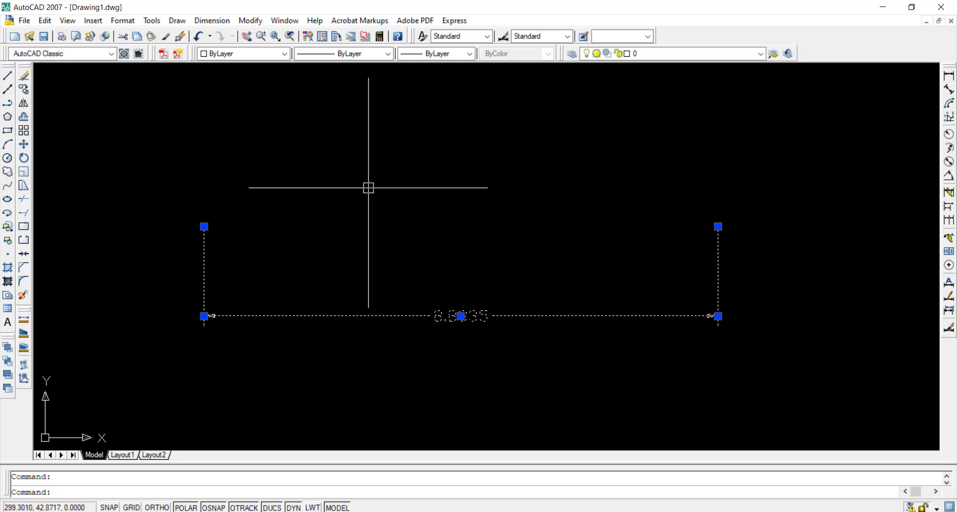
{"action": "left_click", "coordinate": [308, 36]}
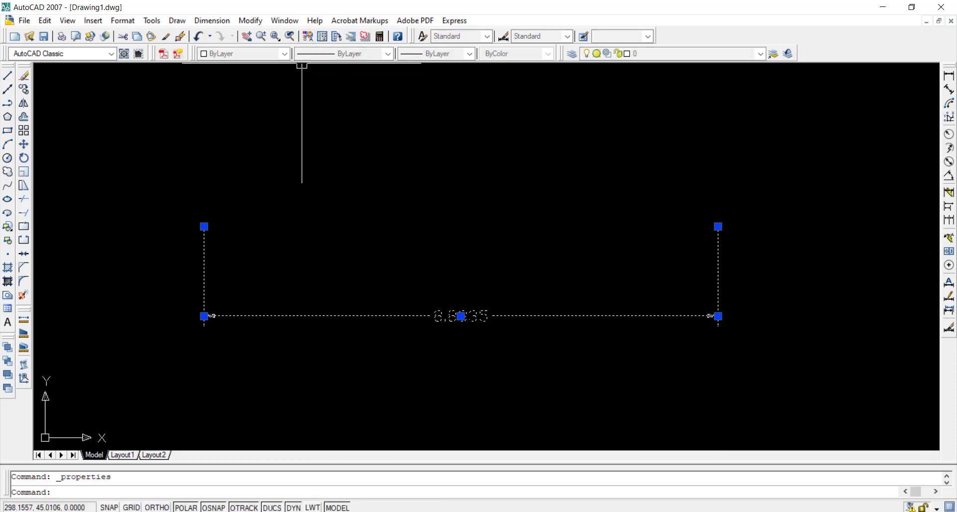
{"action": "left_click_drag", "start_coordinate": [956, 269], "coordinate": [784, 149]}
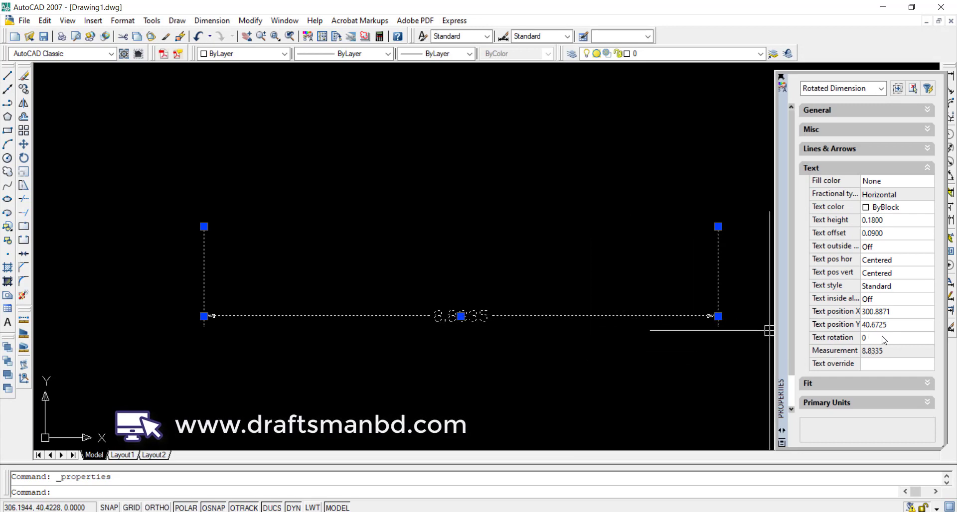
{"action": "left_click", "coordinate": [886, 364]}
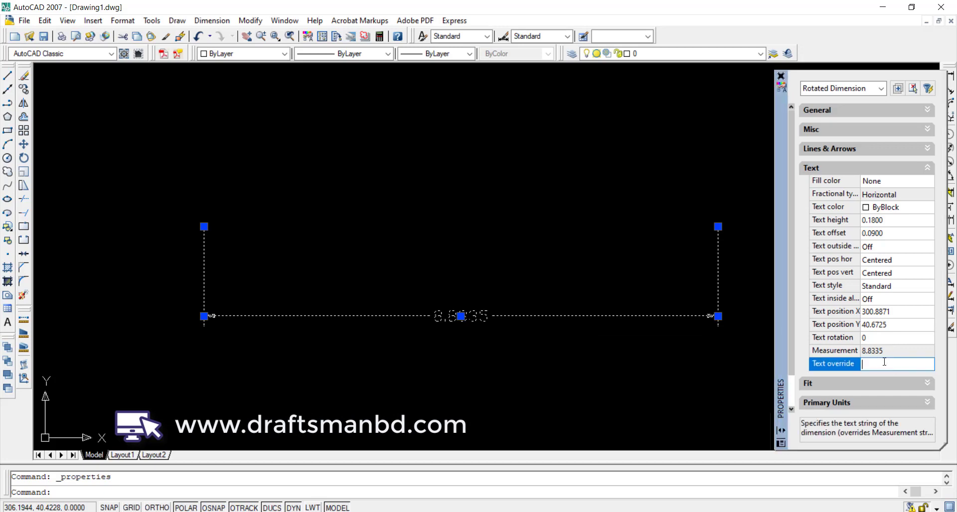
{"action": "type", "text": "10"}
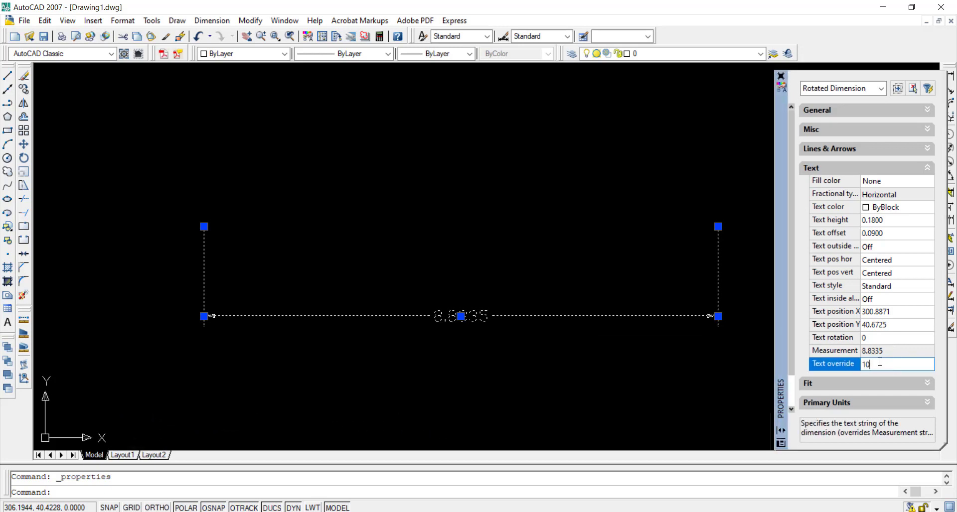
{"action": "key", "text": "Tab"}
{"action": "key", "text": "Escape"}
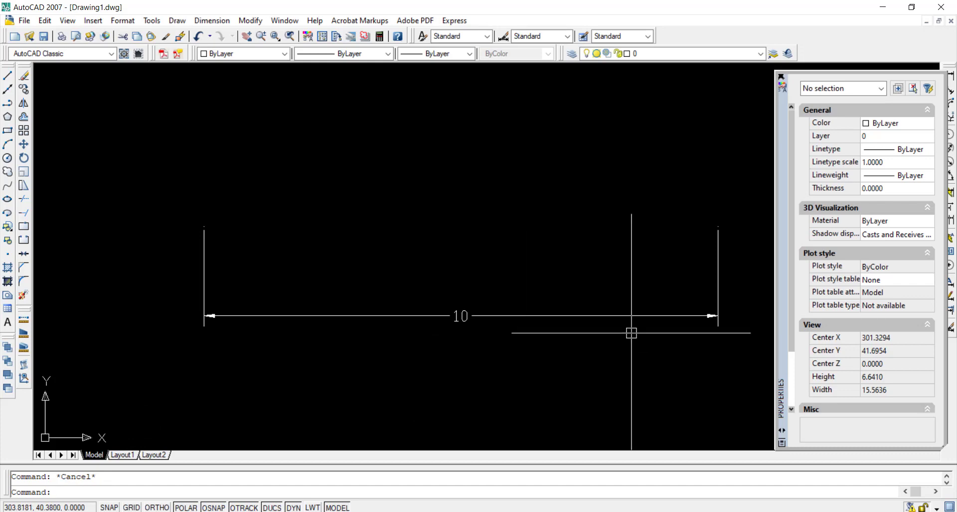
Step: Delete the linear dimension below the circles
{"action": "middle_click_drag", "start_coordinate": [614, 346], "coordinate": [528, 357]}
{"action": "left_click", "coordinate": [530, 357]}
{"action": "left_click", "coordinate": [461, 301]}
{"action": "key", "text": "Delete"}
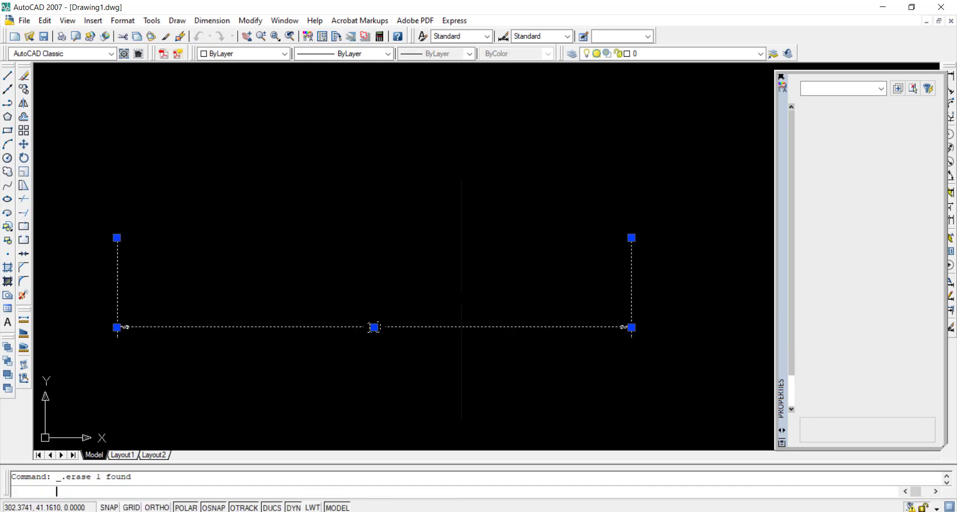
Step: Try a 0.18 mm lineweight on the green circle in the upper row and set it to 0.53 mm
{"action": "scroll", "coordinate": [565, 283], "scroll_direction": "down", "scroll_amount": 4}
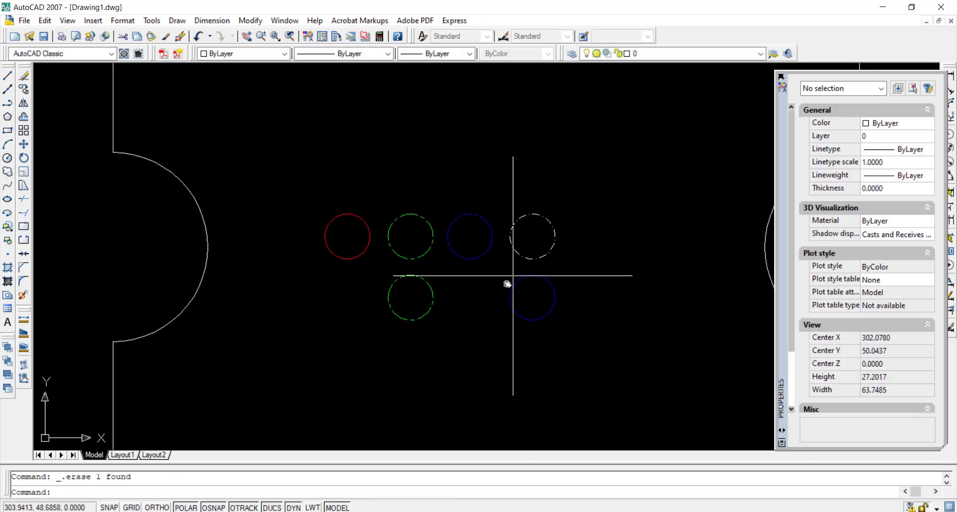
{"action": "scroll", "coordinate": [512, 278], "scroll_direction": "up", "scroll_amount": 2}
{"action": "middle_click_drag", "start_coordinate": [496, 332], "coordinate": [448, 279]}
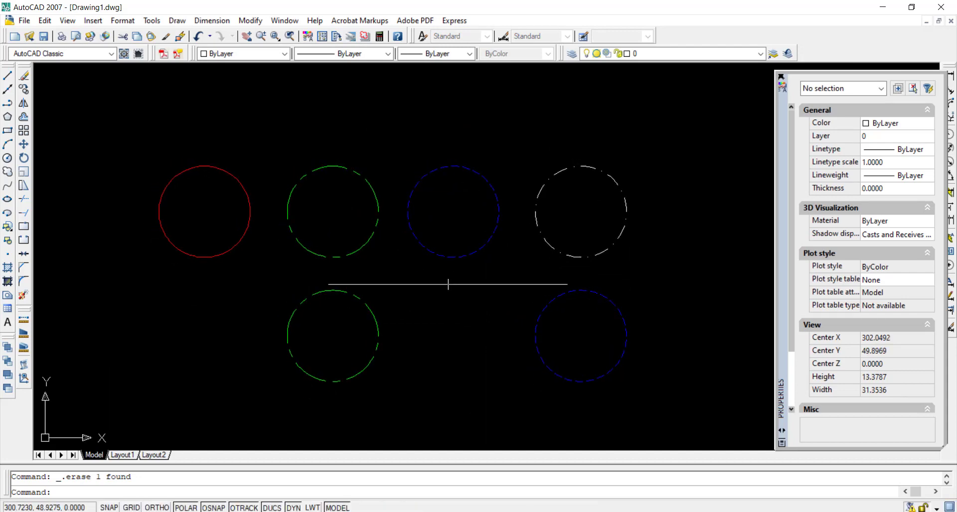
{"action": "left_click", "coordinate": [318, 168]}
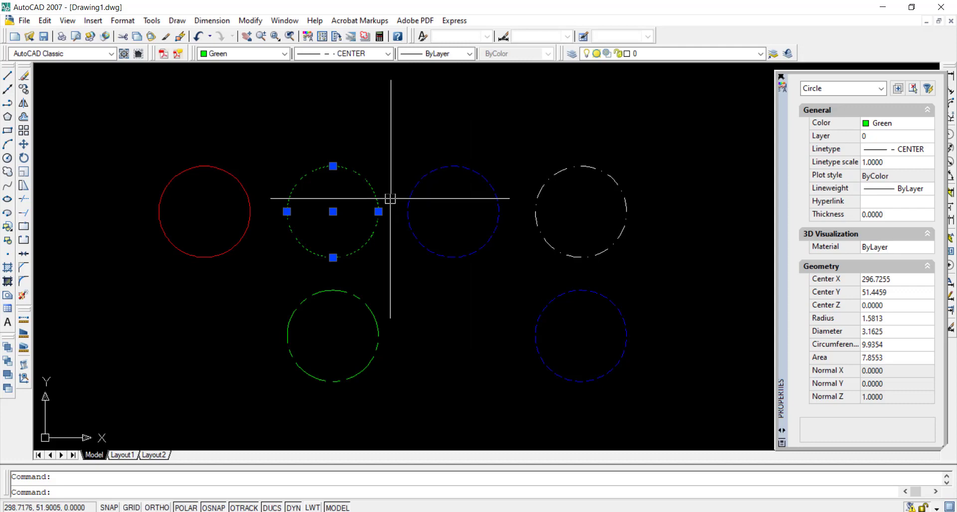
{"action": "key", "text": "Escape"}
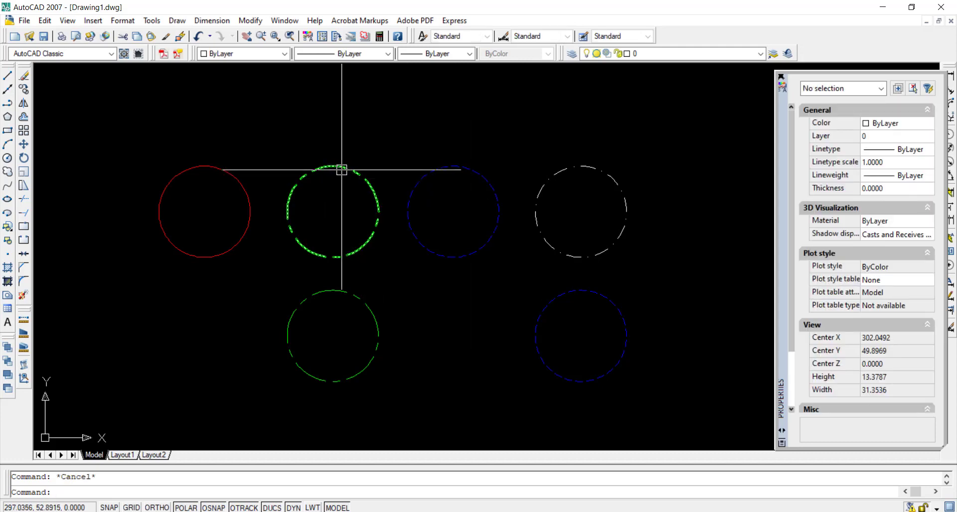
{"action": "left_click", "coordinate": [341, 169]}
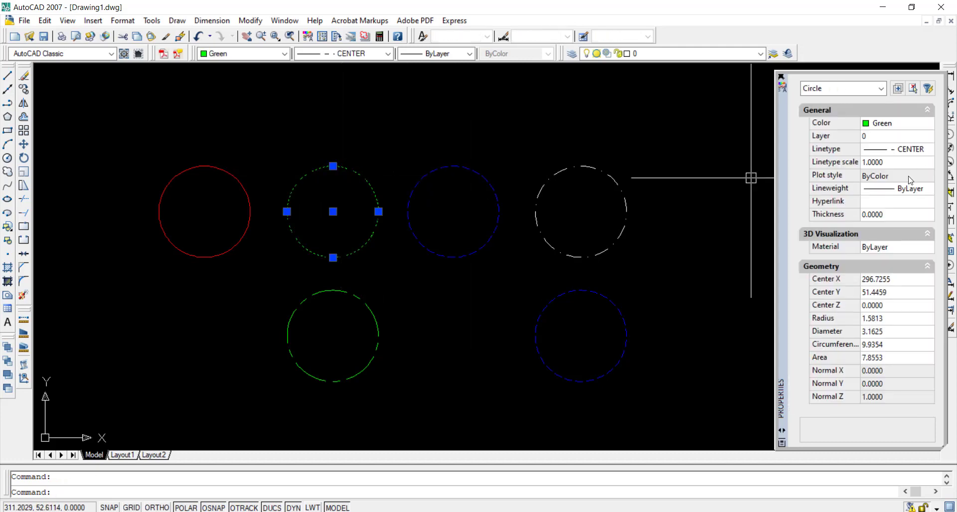
{"action": "left_click", "coordinate": [927, 192]}
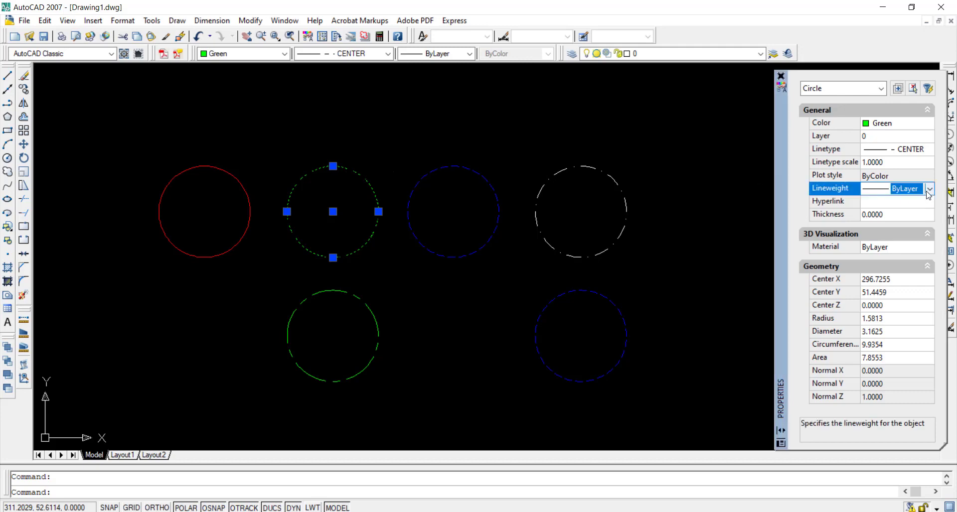
{"action": "left_click", "coordinate": [930, 189]}
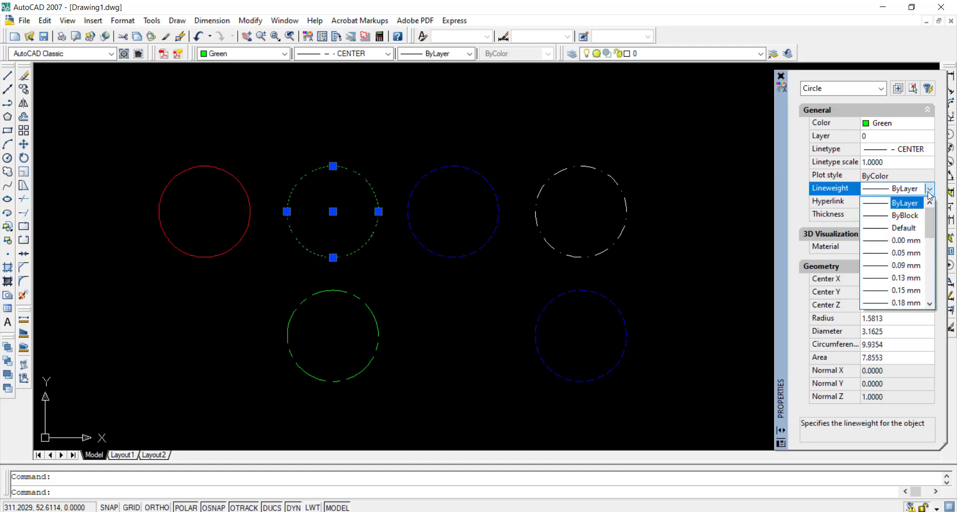
{"action": "scroll", "coordinate": [905, 249], "scroll_direction": "down", "scroll_amount": 1}
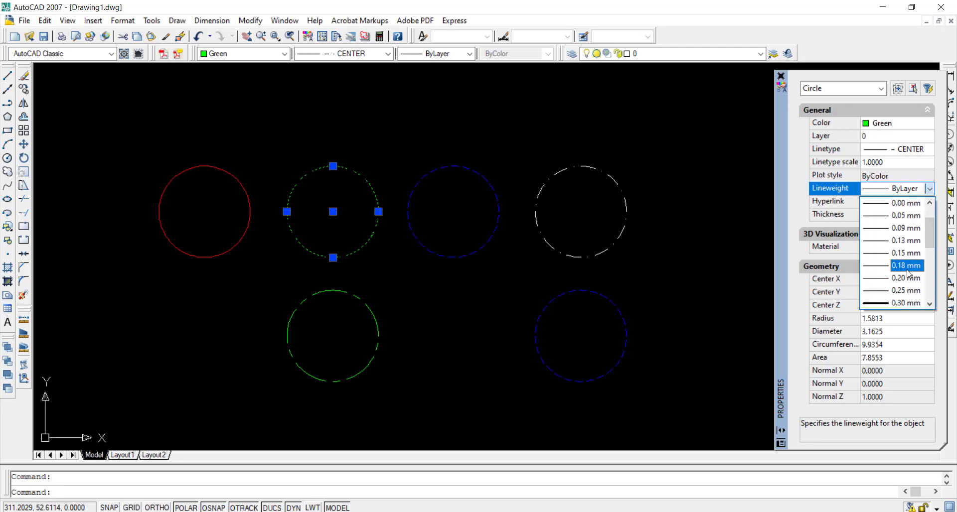
{"action": "left_click", "coordinate": [904, 265]}
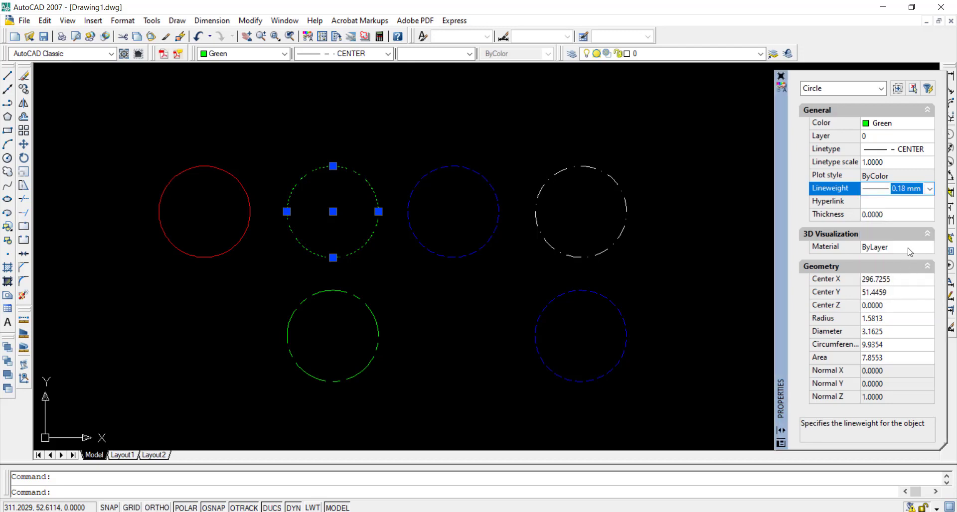
{"action": "left_click", "coordinate": [927, 191]}
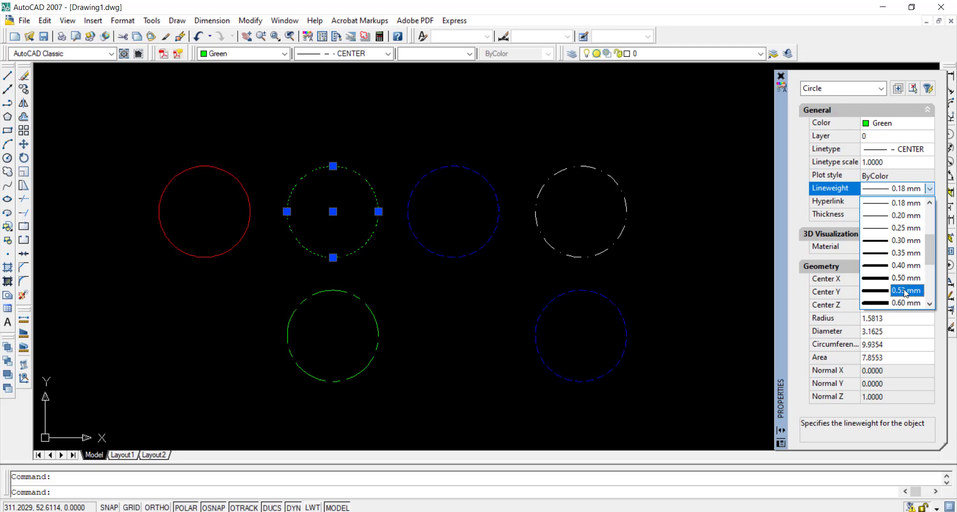
{"action": "left_click", "coordinate": [906, 291]}
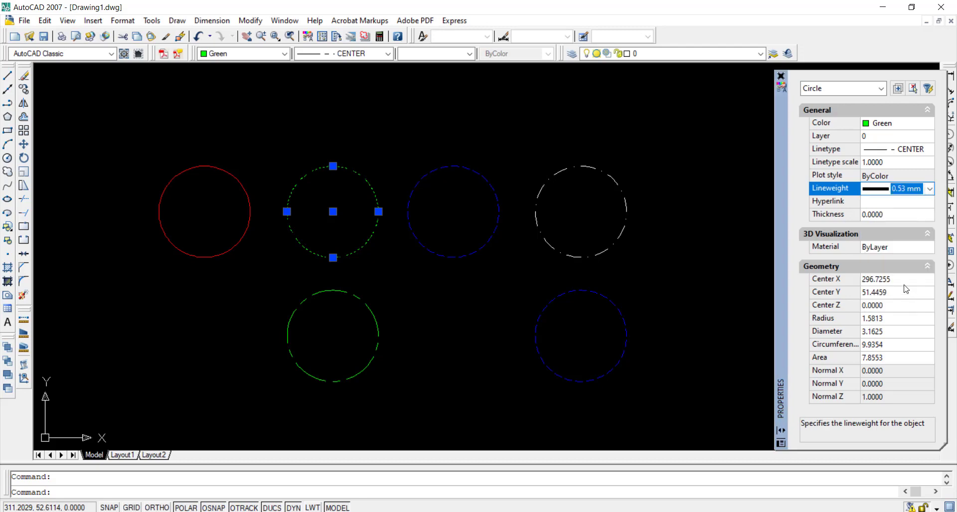
Step: Review the upper green circle's hyperlink, thickness and 3D visualization properties, collapsing the General and 3D Visualization groups
{"action": "left_click", "coordinate": [884, 205]}
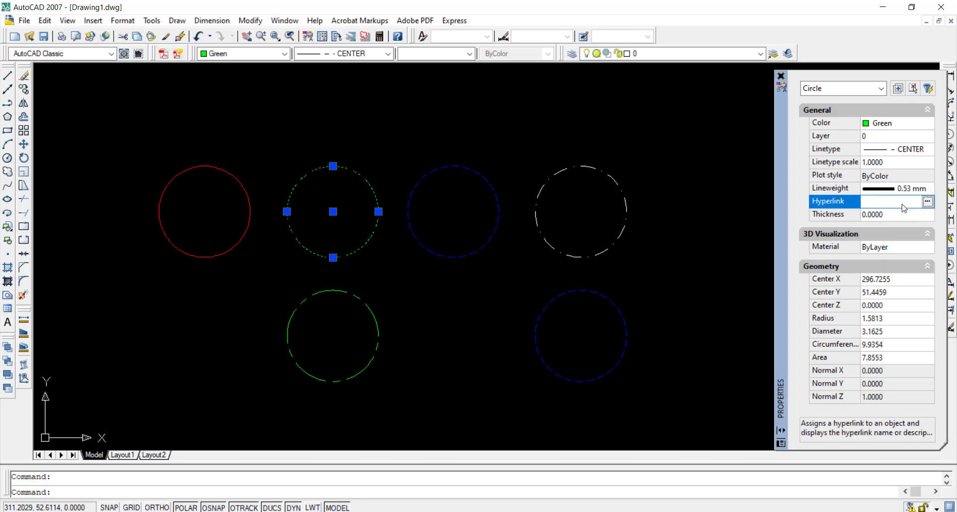
{"action": "left_click", "coordinate": [895, 215]}
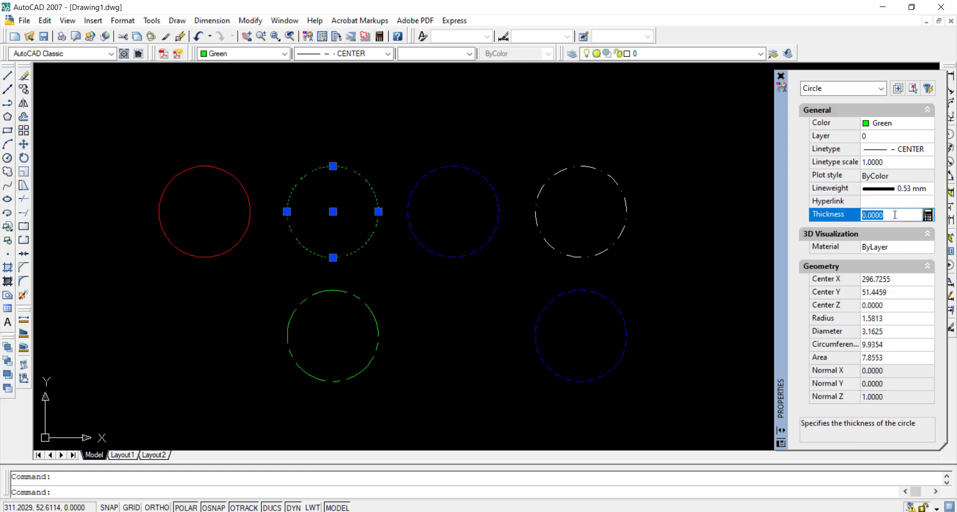
{"action": "left_click", "coordinate": [897, 217]}
{"action": "left_click", "coordinate": [826, 239]}
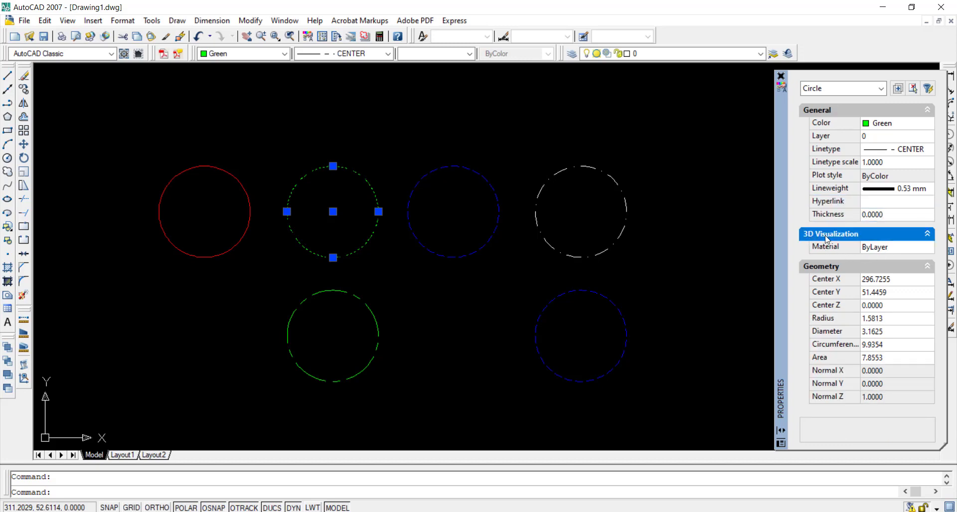
{"action": "left_click", "coordinate": [926, 236]}
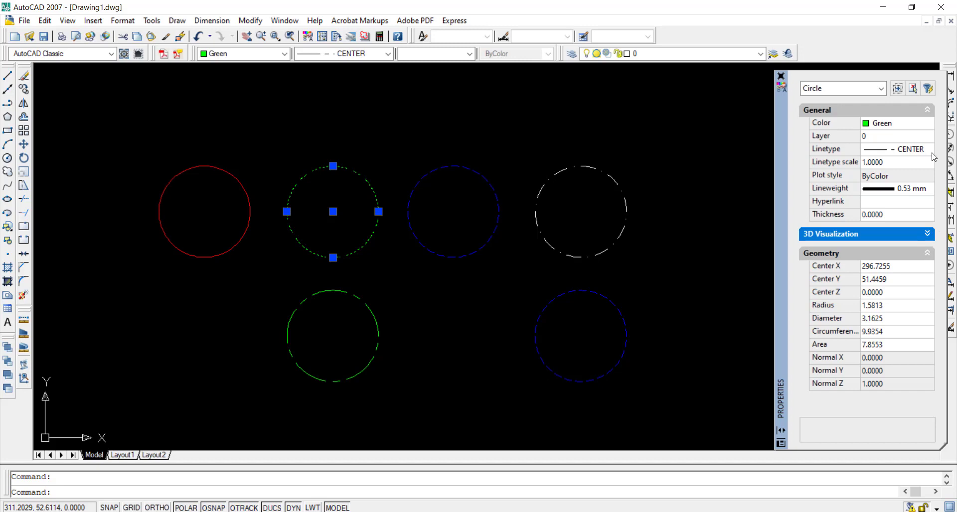
{"action": "left_click", "coordinate": [928, 110]}
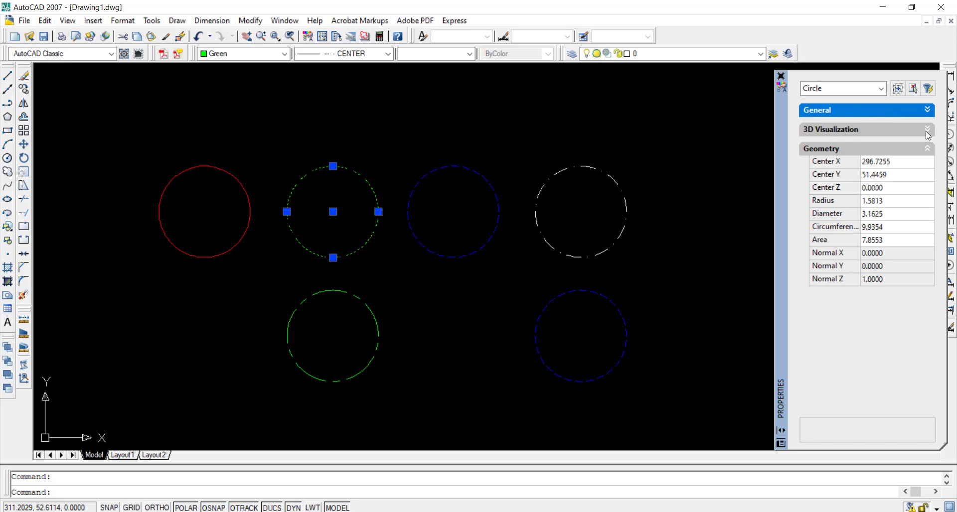
{"action": "left_click", "coordinate": [927, 130]}
{"action": "left_click", "coordinate": [928, 132]}
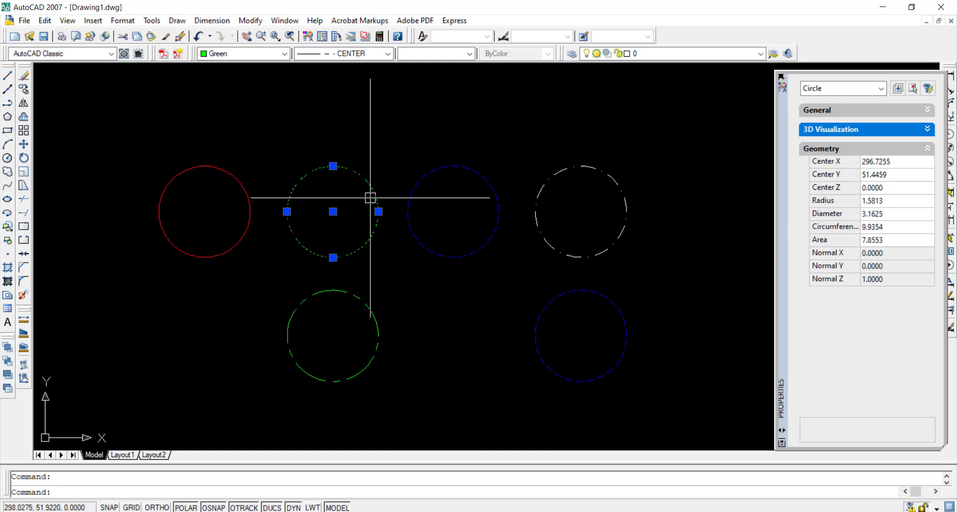
{"action": "middle_click_drag", "start_coordinate": [376, 178], "coordinate": [380, 184]}
{"action": "key", "text": "Escape"}
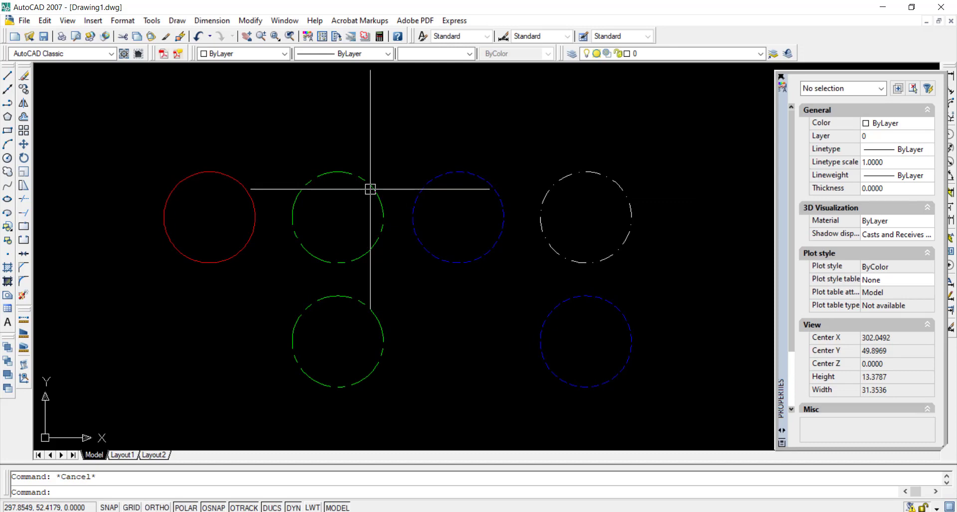
Step: Set the radius of the green circle in the upper row to 2 in its geometry properties
{"action": "left_click", "coordinate": [369, 189]}
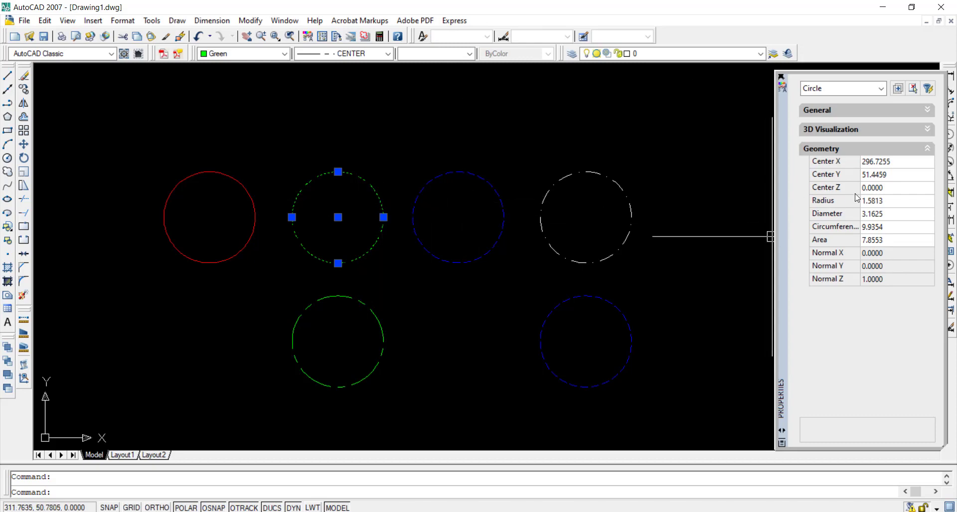
{"action": "left_click", "coordinate": [896, 201]}
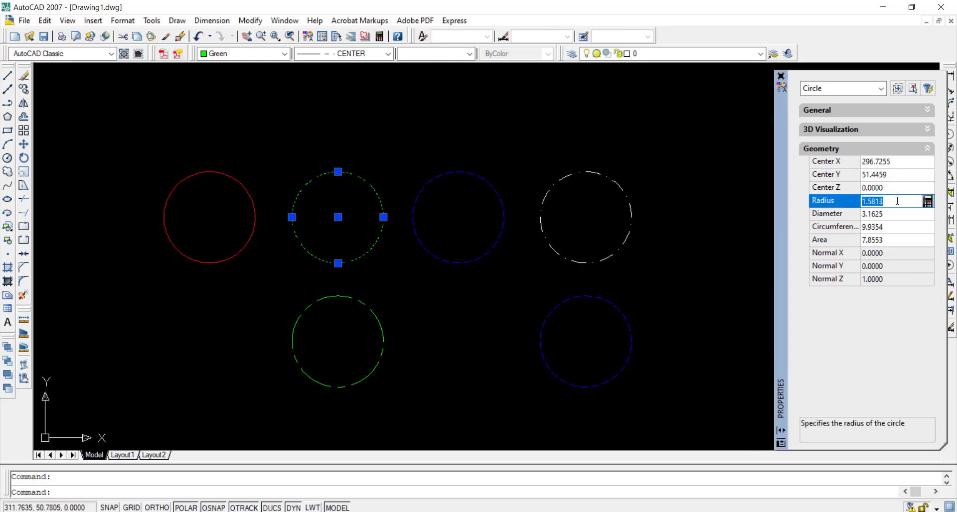
{"action": "left_click_drag", "start_coordinate": [896, 201], "coordinate": [850, 198]}
{"action": "type", "text": "2"}
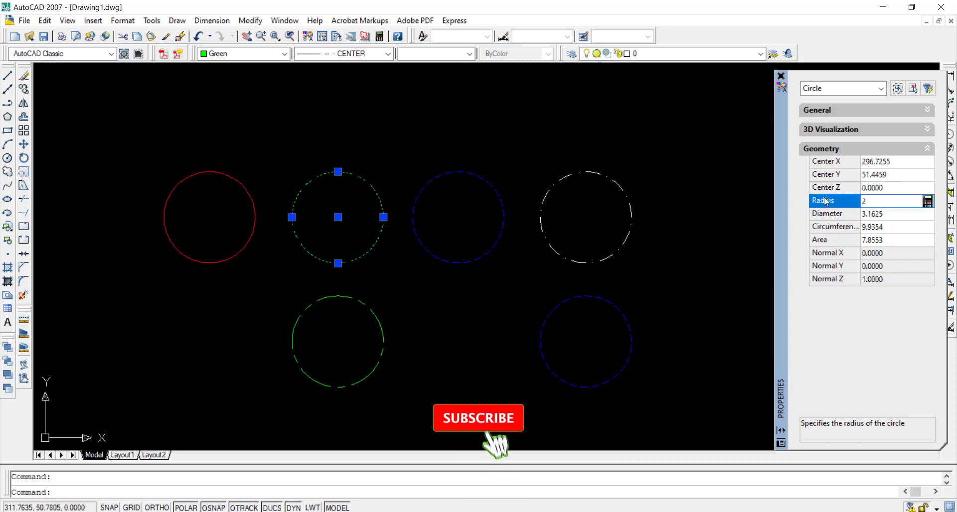
{"action": "key", "text": "Return"}
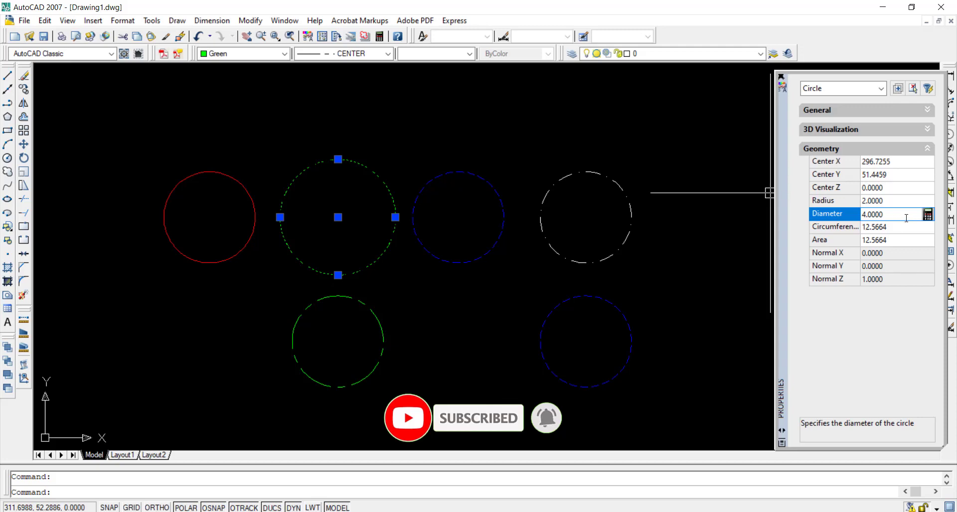
Step: Set the upper green circle's radius to 1.5 in its geometry properties
{"action": "left_click_drag", "start_coordinate": [906, 218], "coordinate": [856, 218]}
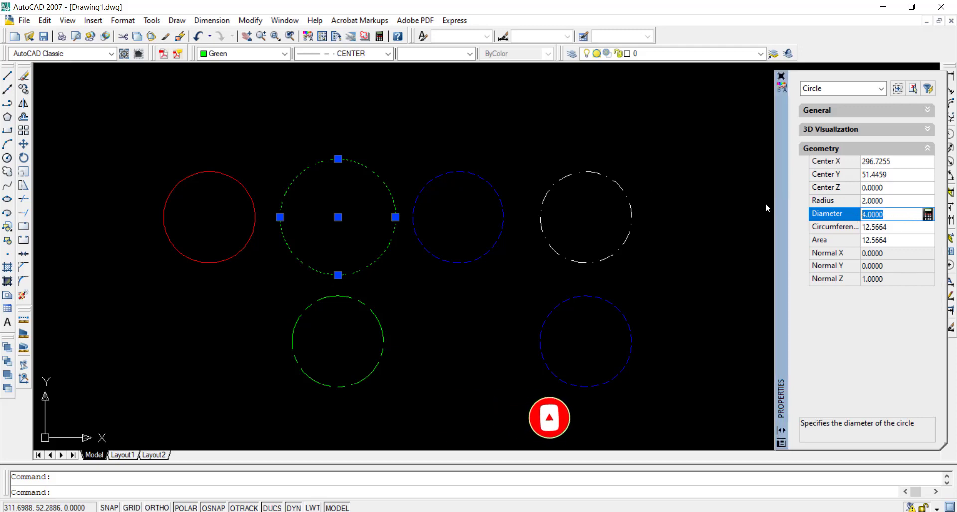
{"action": "left_click", "coordinate": [883, 202]}
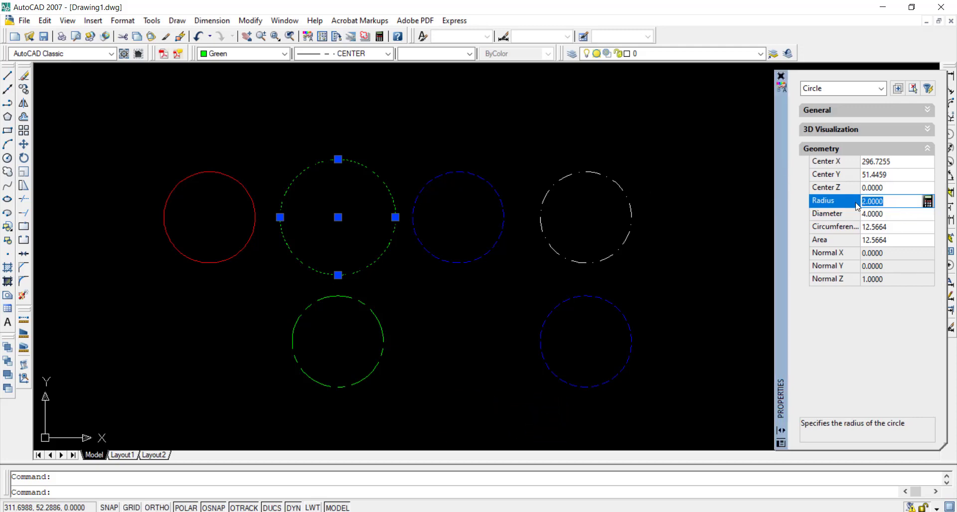
{"action": "type", "text": "1.5"}
{"action": "key", "text": "Tab"}
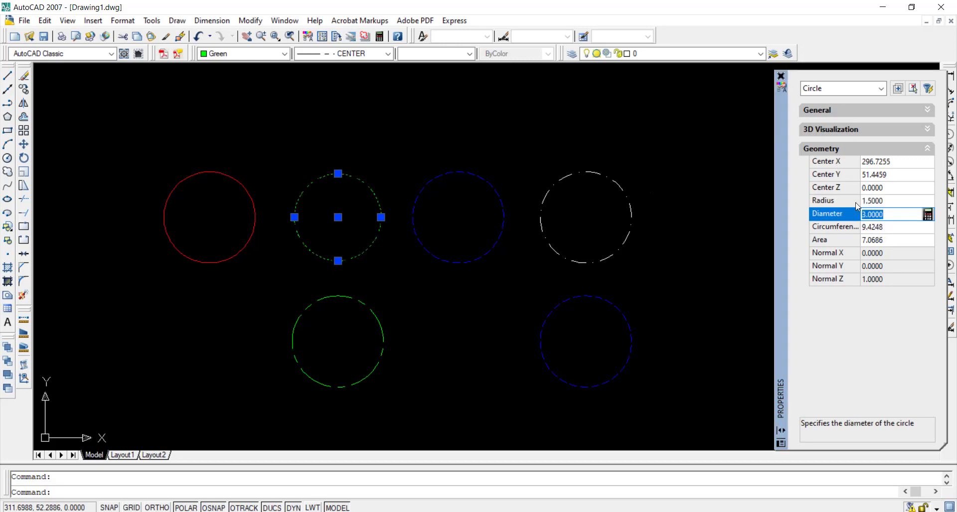
Step: Compare the radius, diameter and circumference values of the upper green circle in its geometry properties
{"action": "left_click", "coordinate": [892, 203]}
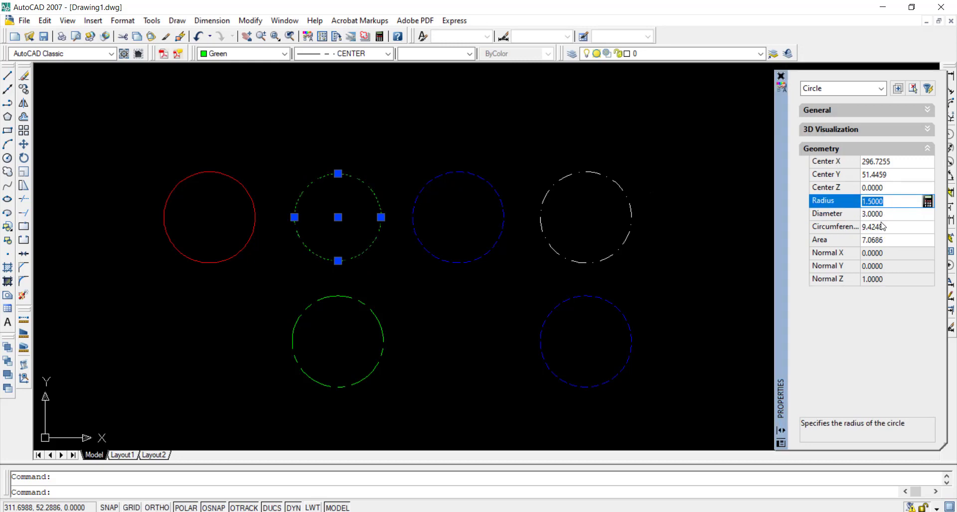
{"action": "left_click", "coordinate": [892, 215]}
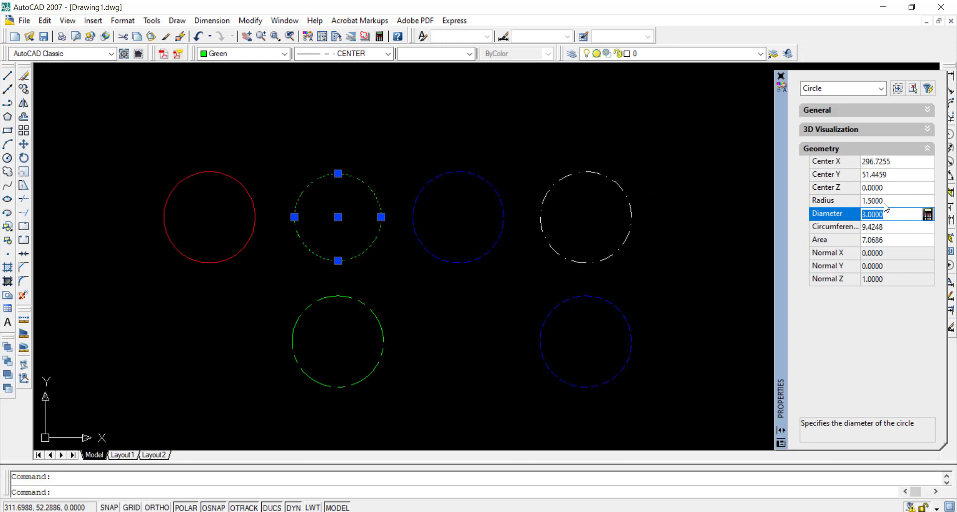
{"action": "left_click", "coordinate": [865, 202]}
{"action": "left_click", "coordinate": [892, 214]}
{"action": "left_click", "coordinate": [861, 215]}
{"action": "left_click", "coordinate": [868, 227]}
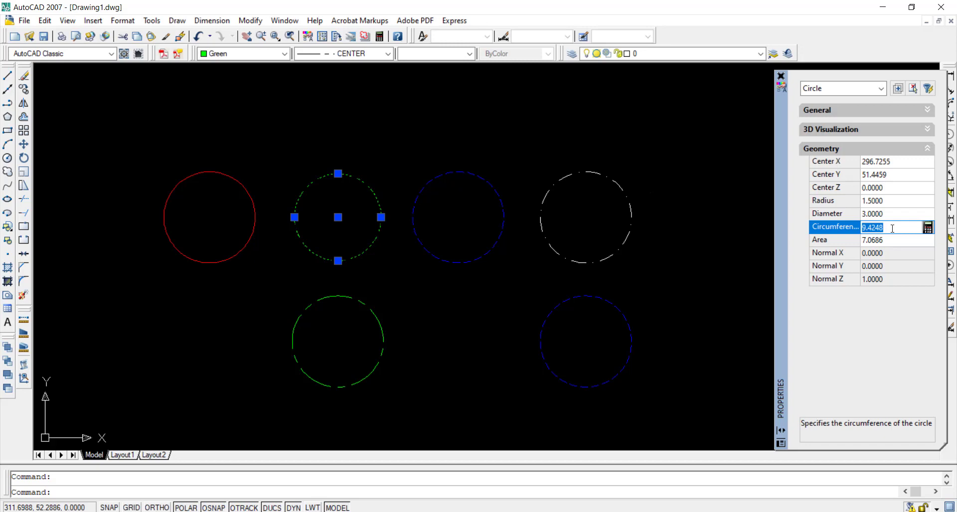
Step: Examine the area property of the upper green circle, close its properties and clear the selection
{"action": "left_click", "coordinate": [871, 241]}
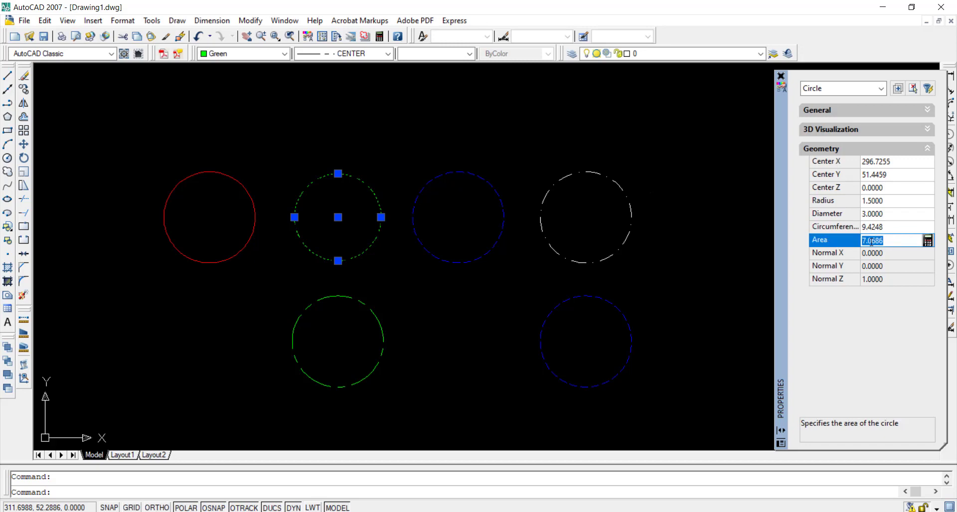
{"action": "left_click", "coordinate": [891, 241]}
{"action": "mouse_move", "coordinate": [863, 243]}
{"action": "left_mouse_down"}
{"action": "mouse_move", "coordinate": [889, 243]}
{"action": "mouse_move", "coordinate": [856, 241]}
{"action": "left_mouse_up"}
{"action": "left_click", "coordinate": [895, 242]}
{"action": "left_click", "coordinate": [782, 76]}
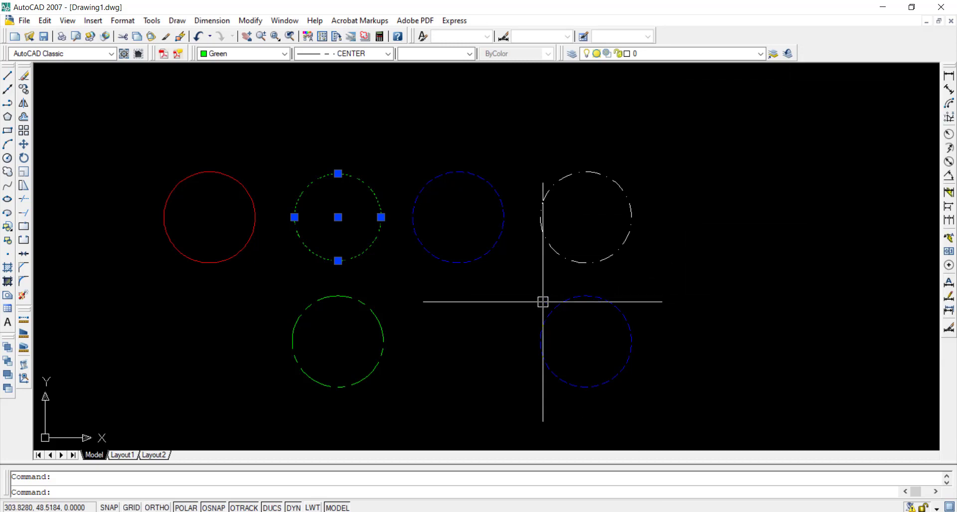
{"action": "key", "text": "Escape"}
Step: Display the object properties of the notched rectangular polyline surrounding the small circles
{"action": "scroll", "coordinate": [529, 256], "scroll_direction": "down", "scroll_amount": 5}
{"action": "scroll", "coordinate": [525, 253], "scroll_direction": "down", "scroll_amount": 2}
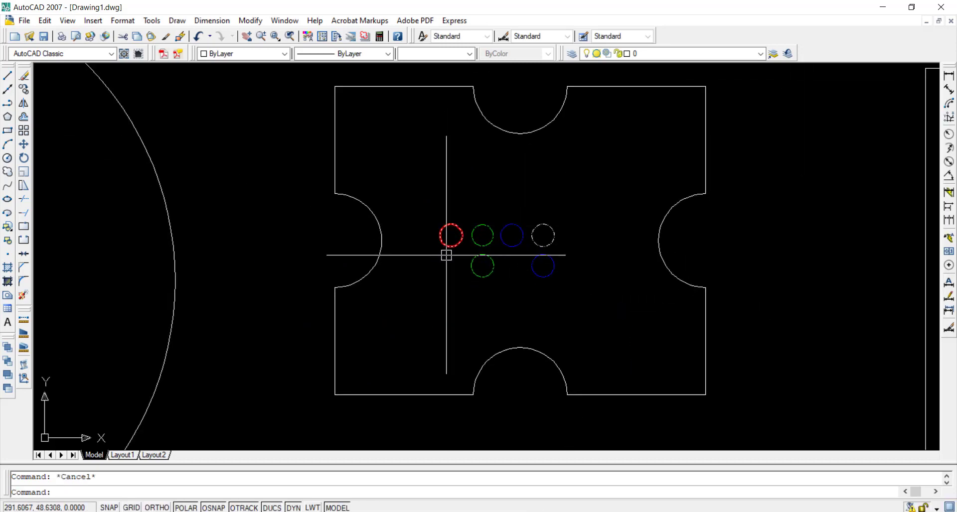
{"action": "left_click", "coordinate": [339, 169]}
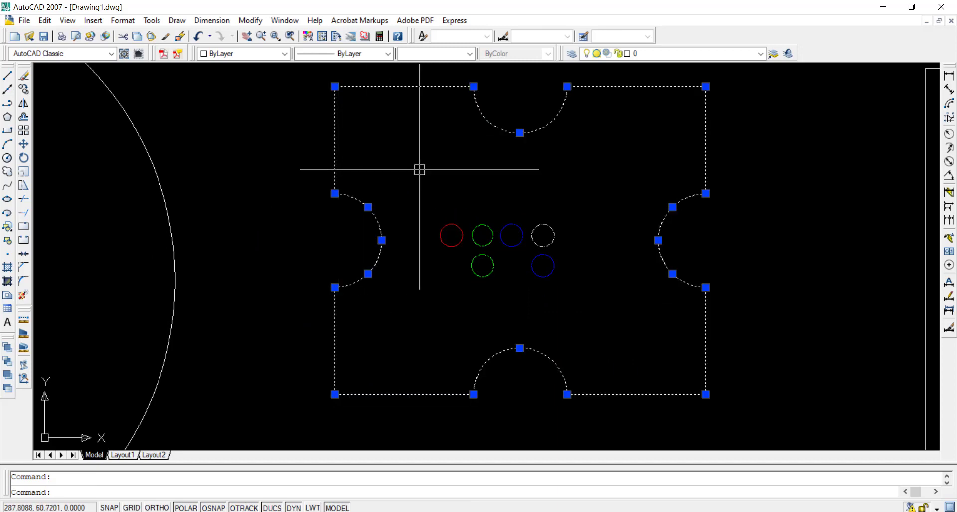
{"action": "type", "text": "pr"}
{"action": "key", "text": "Return"}
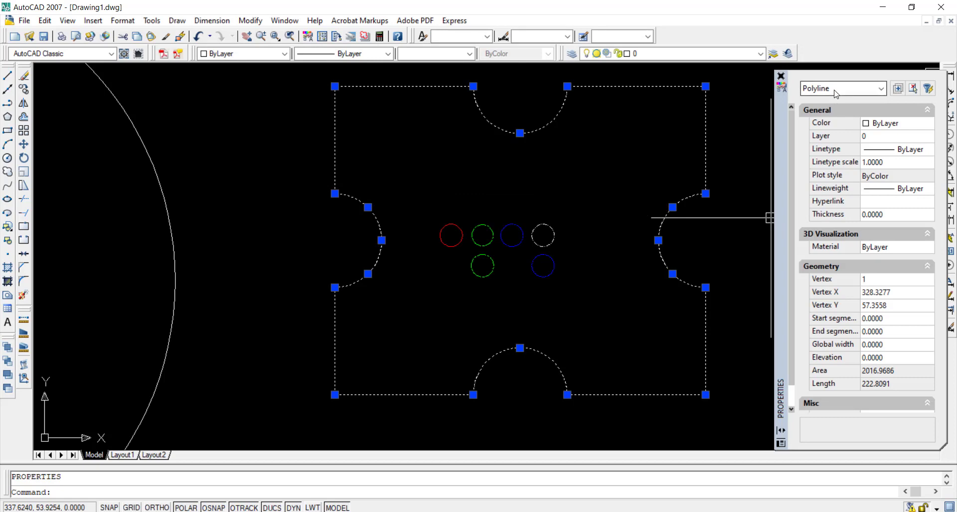
{"action": "key", "text": "Escape"}
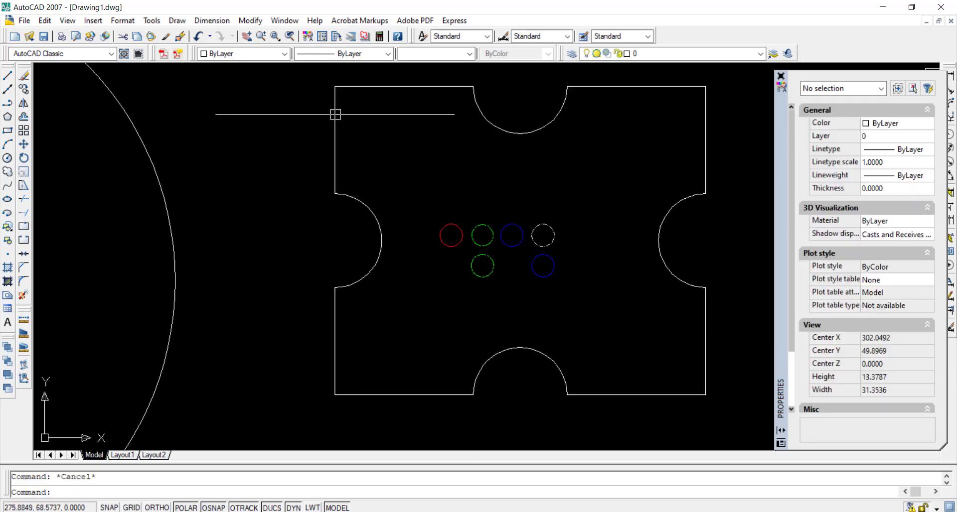
{"action": "left_click", "coordinate": [459, 86]}
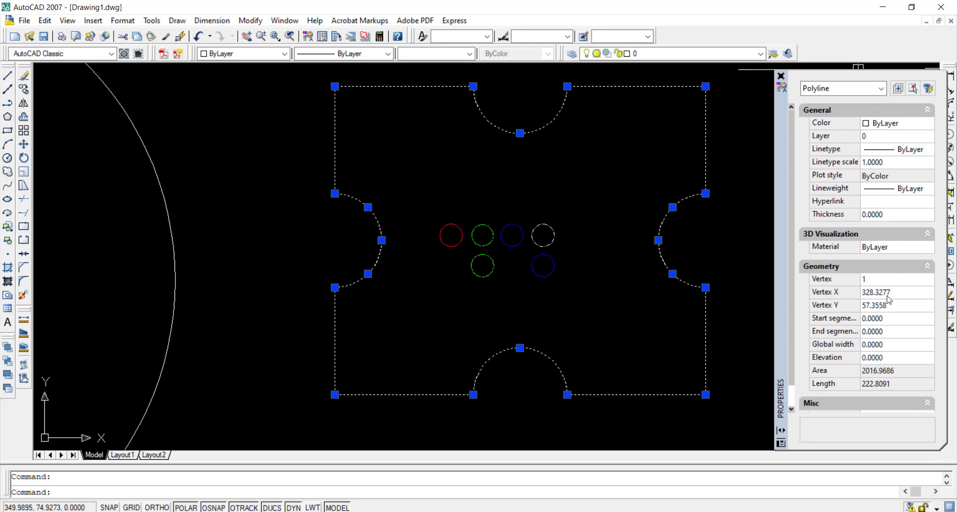
Step: Review the notched polyline's linetype scale, layer, linetype, vertex and linetype generation properties, and clear the selection
{"action": "scroll", "coordinate": [889, 299], "scroll_direction": "down", "scroll_amount": 2}
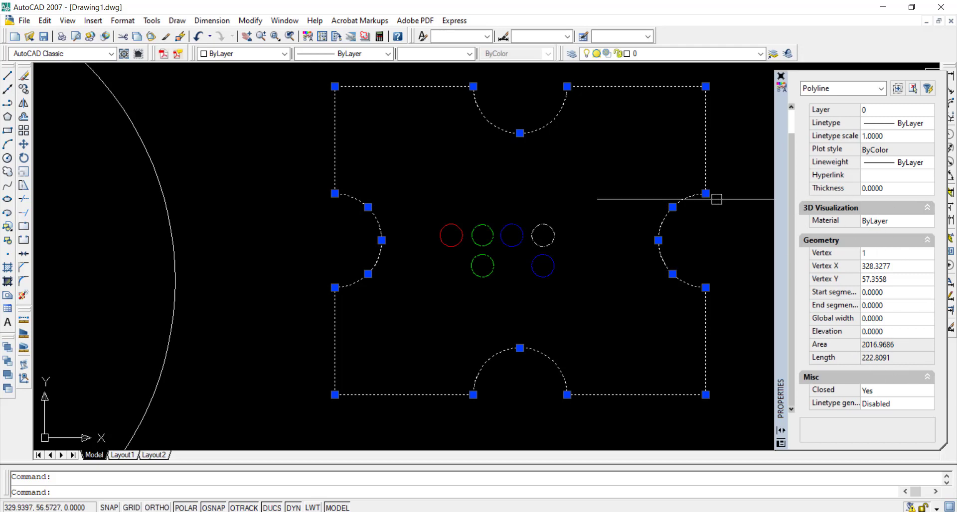
{"action": "left_click", "coordinate": [884, 139]}
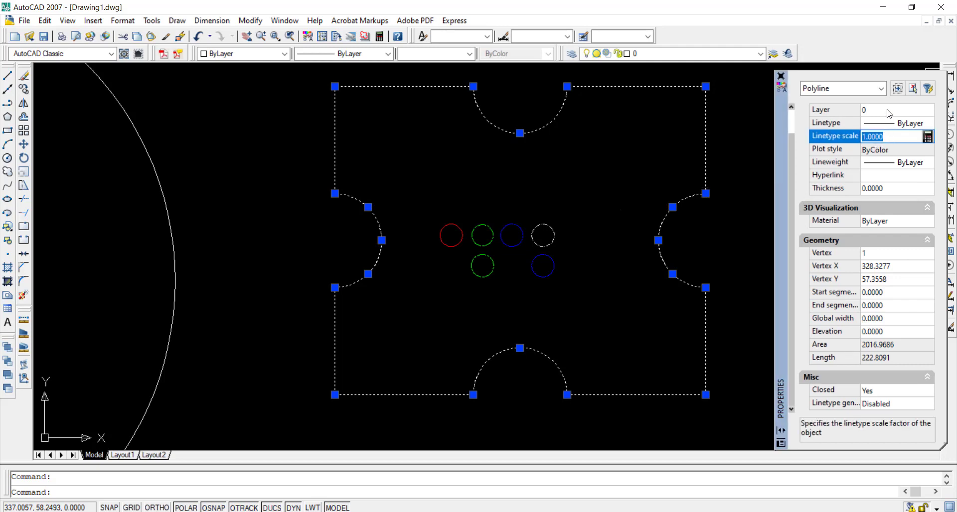
{"action": "left_click", "coordinate": [888, 111]}
{"action": "left_click", "coordinate": [891, 122]}
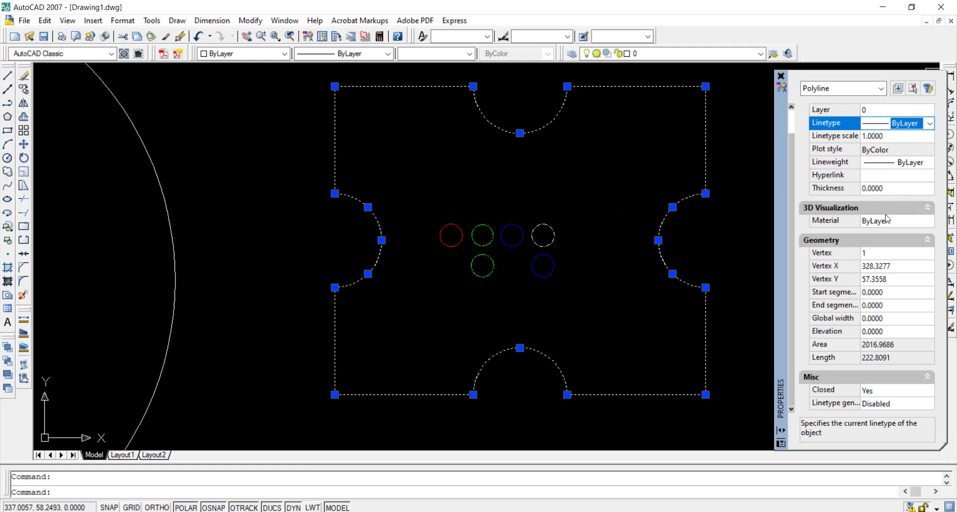
{"action": "left_click", "coordinate": [891, 254]}
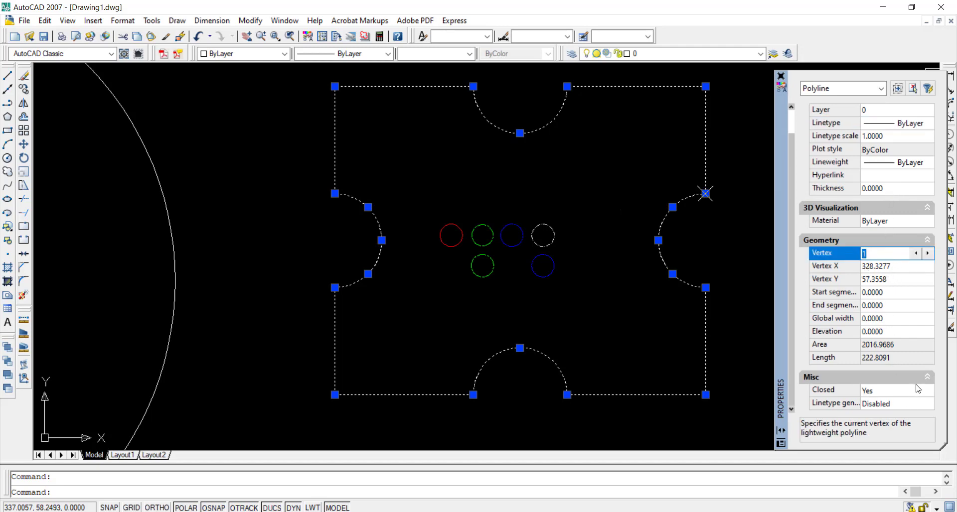
{"action": "left_click", "coordinate": [903, 403]}
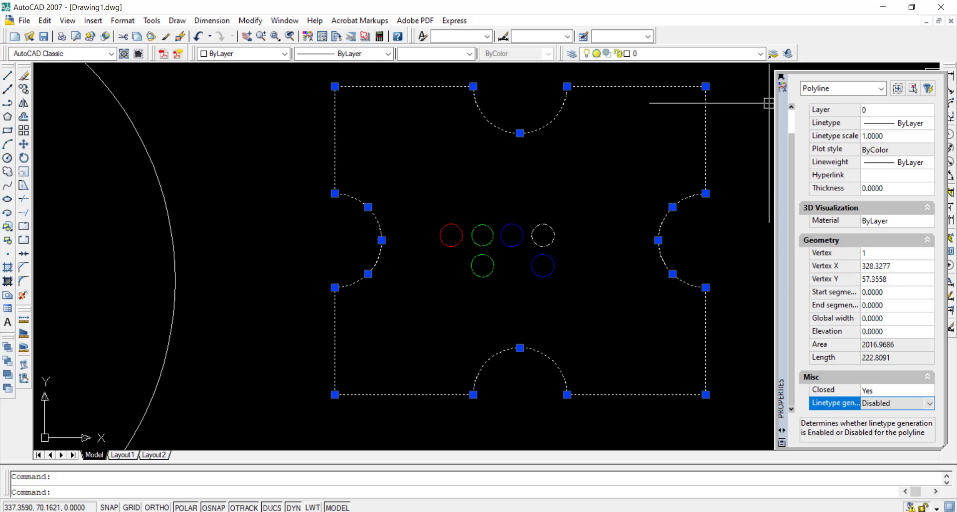
{"action": "key", "text": "Escape"}
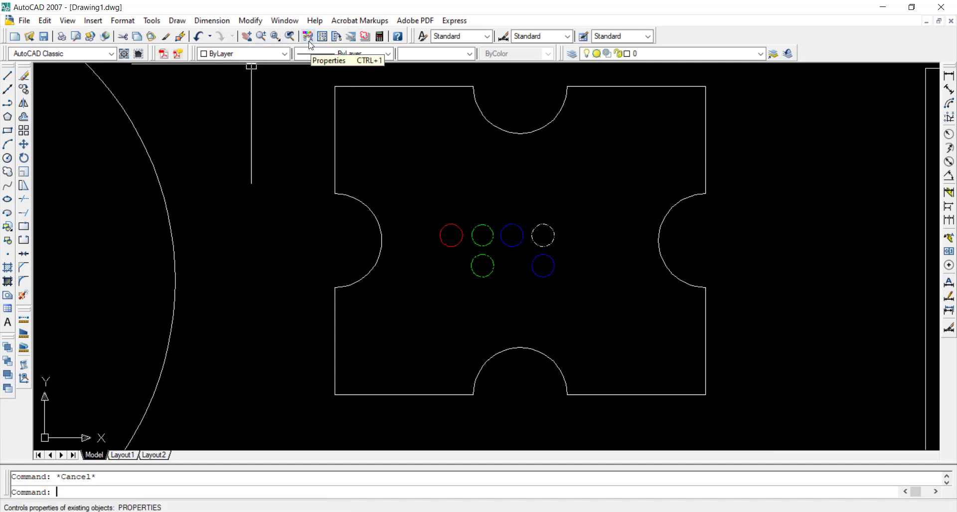
Step: Display the upper green circle's properties with the CH command, close them and deselect the circle
{"action": "scroll", "coordinate": [423, 205], "scroll_direction": "down", "scroll_amount": 2}
{"action": "middle_click_drag", "start_coordinate": [450, 242], "coordinate": [367, 294]}
{"action": "scroll", "coordinate": [427, 276], "scroll_direction": "up", "scroll_amount": 2}
{"action": "scroll", "coordinate": [426, 259], "scroll_direction": "up", "scroll_amount": 1}
{"action": "middle_click_drag", "start_coordinate": [426, 259], "coordinate": [406, 259]}
{"action": "scroll", "coordinate": [404, 268], "scroll_direction": "up", "scroll_amount": 1}
{"action": "scroll", "coordinate": [410, 265], "scroll_direction": "up", "scroll_amount": 2}
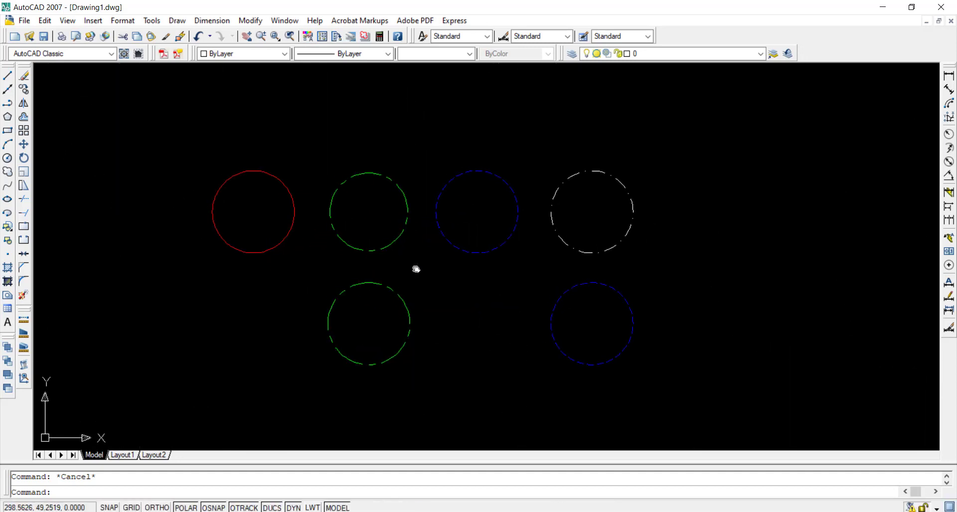
{"action": "left_click", "coordinate": [391, 224]}
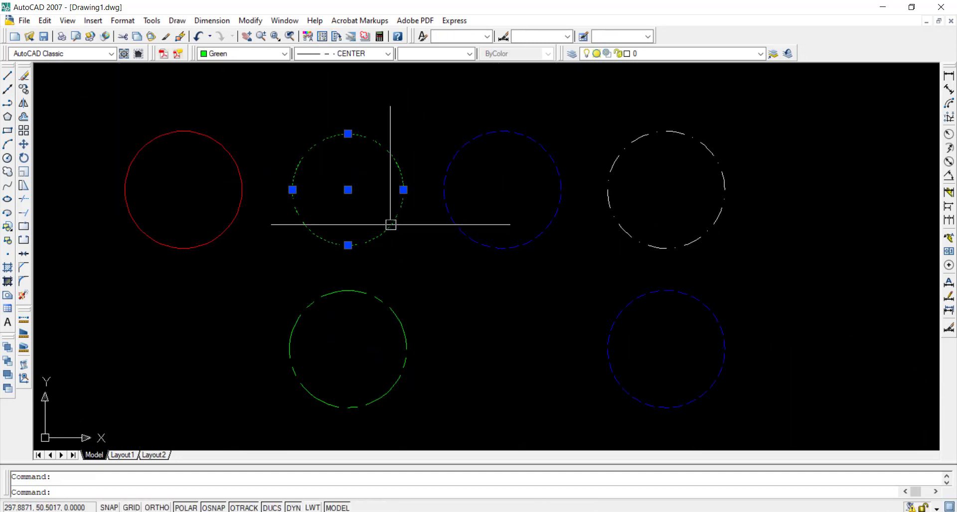
{"action": "type", "text": "ch"}
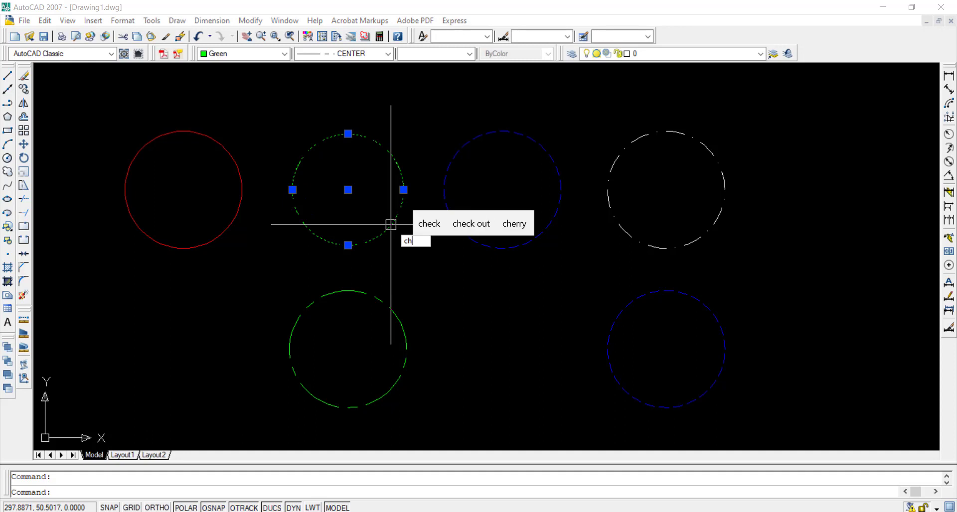
{"action": "key", "text": "Return"}
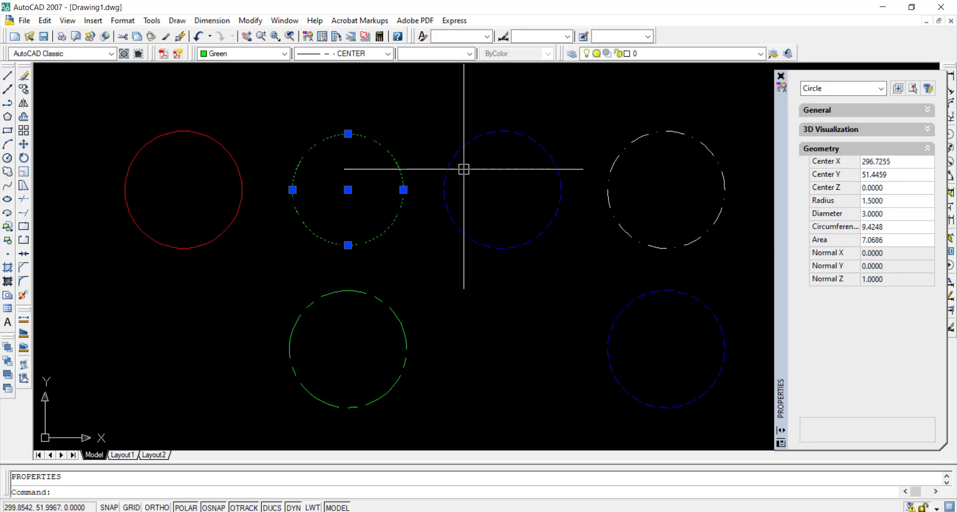
{"action": "left_click", "coordinate": [781, 76]}
{"action": "key", "text": "Escape"}
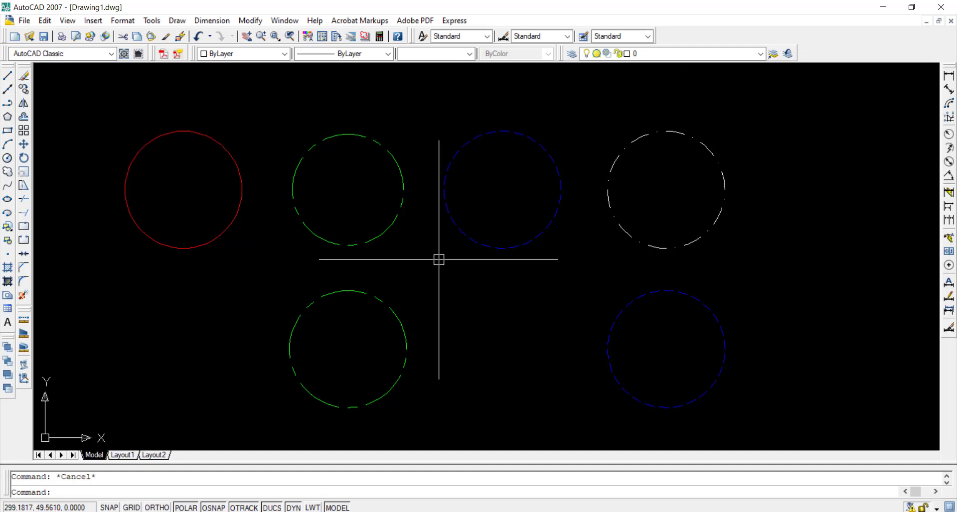
Step: Open Properties with the PR command before selecting anything, view the upper blue circle's properties, and close them
{"action": "type", "text": "pr"}
{"action": "key", "text": "Return"}
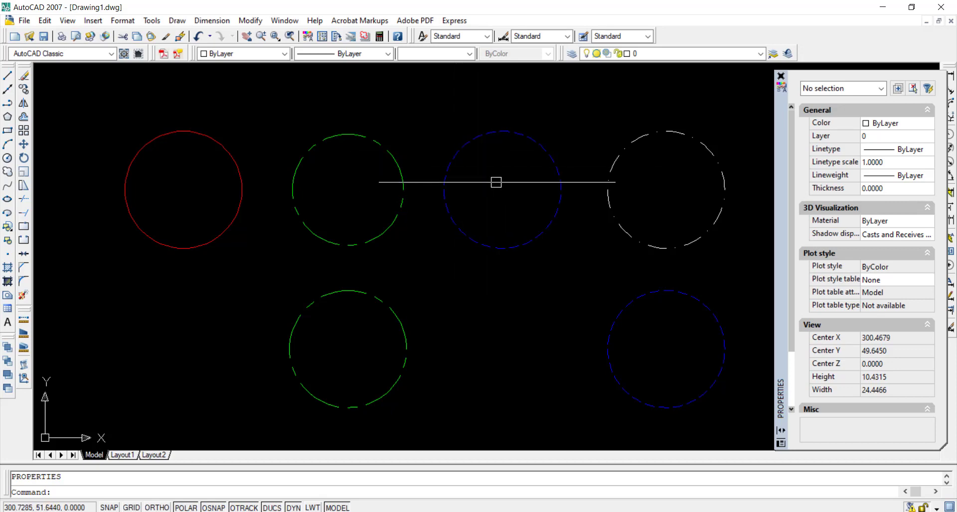
{"action": "left_click", "coordinate": [469, 145]}
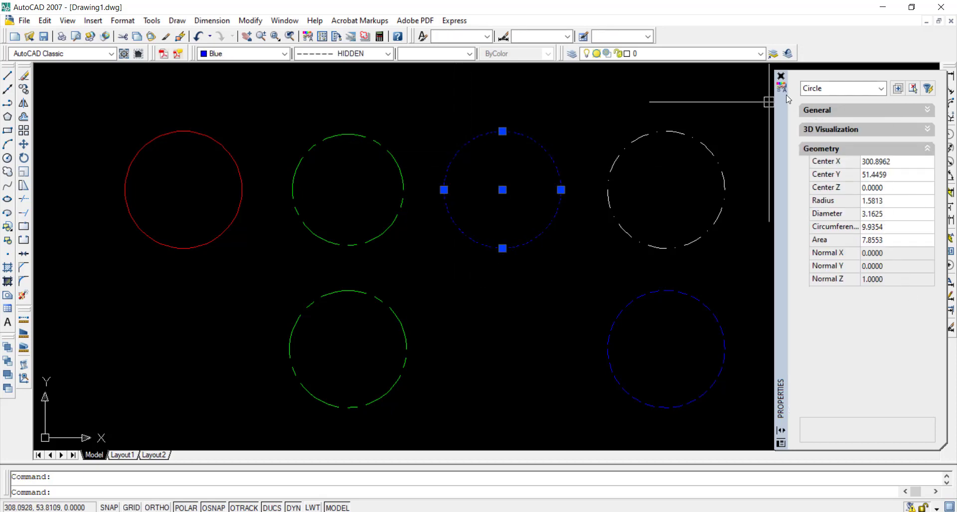
{"action": "key", "text": "Escape"}
{"action": "left_click", "coordinate": [781, 75]}
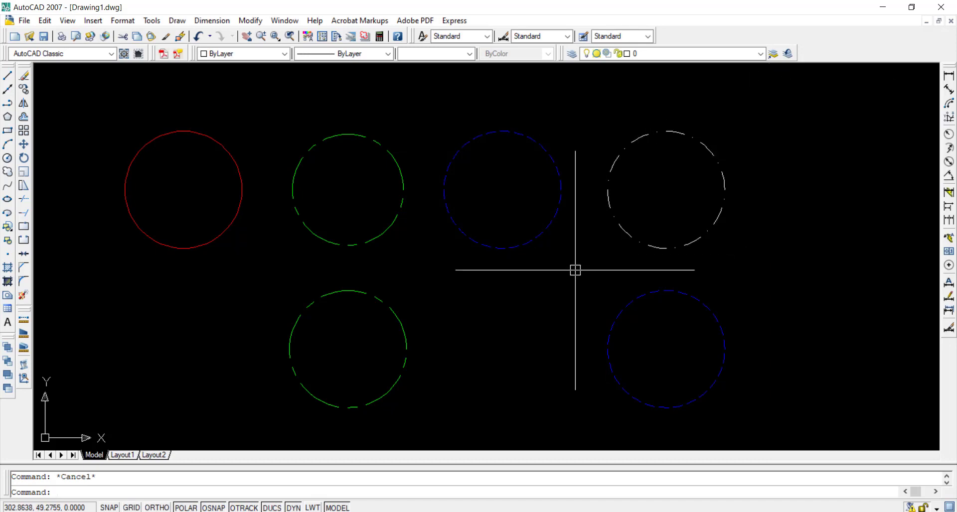